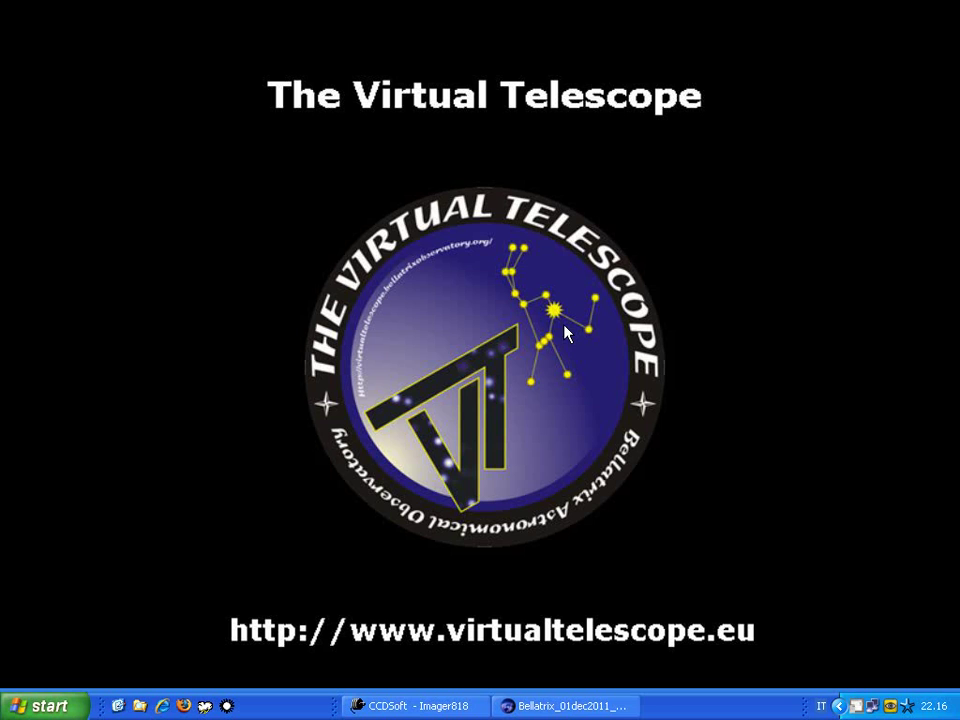
- Bring TheSky6 forward and open the Find dialog, which still holds the ic434 query
click(620, 707)
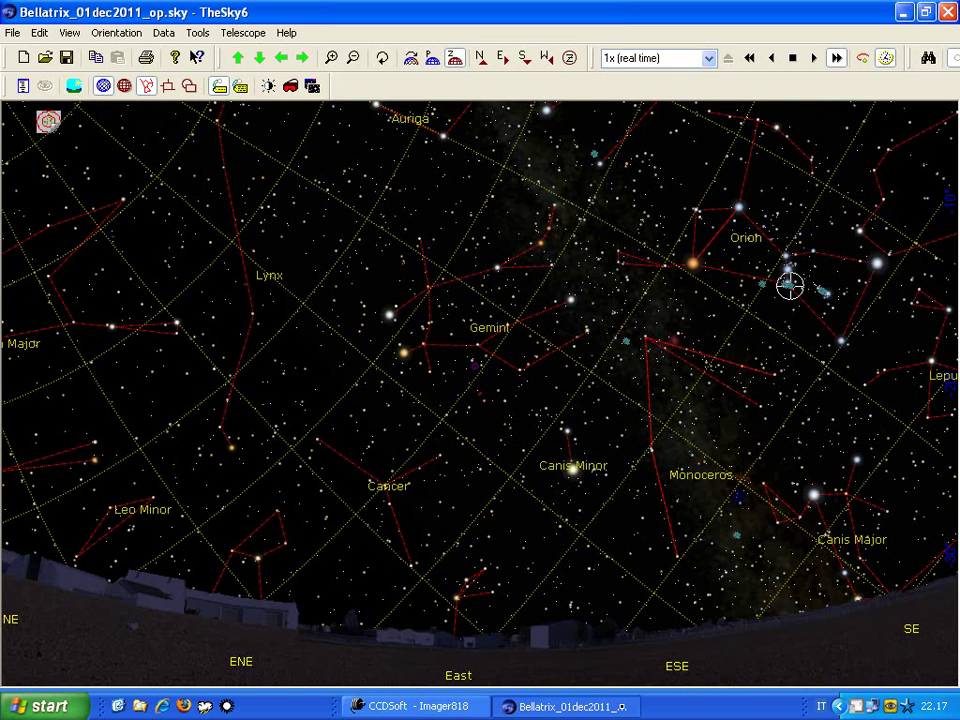
key(ctrl+f)
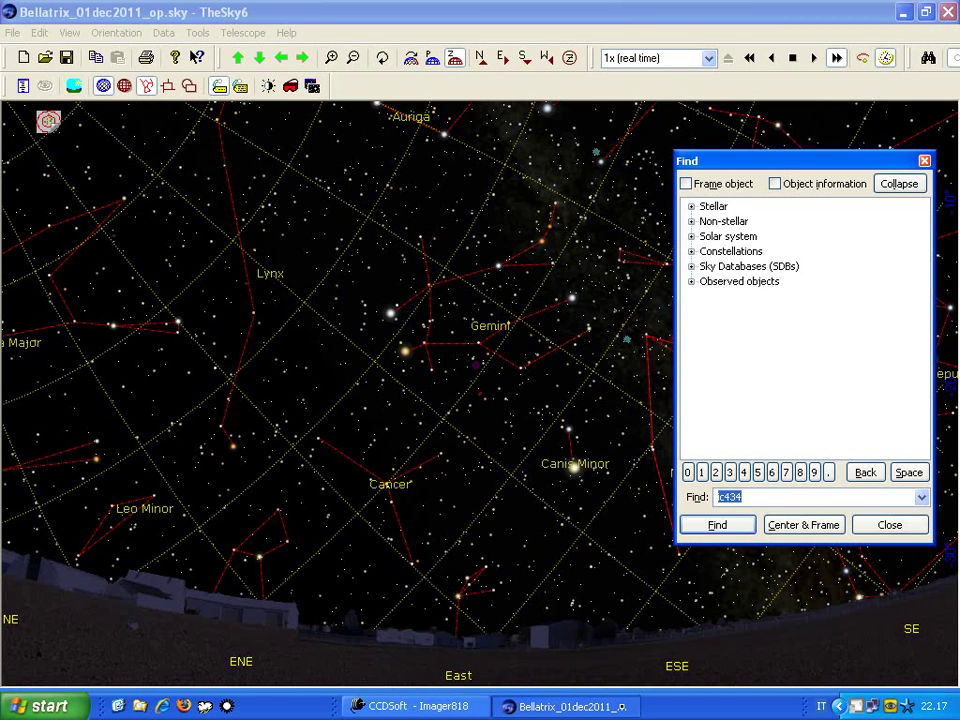
- Find Jupiter and request a telescope slew to RA 01h 56m 52.39s, Dec +10°30'39.81"
text(jupiter)
click(718, 524)
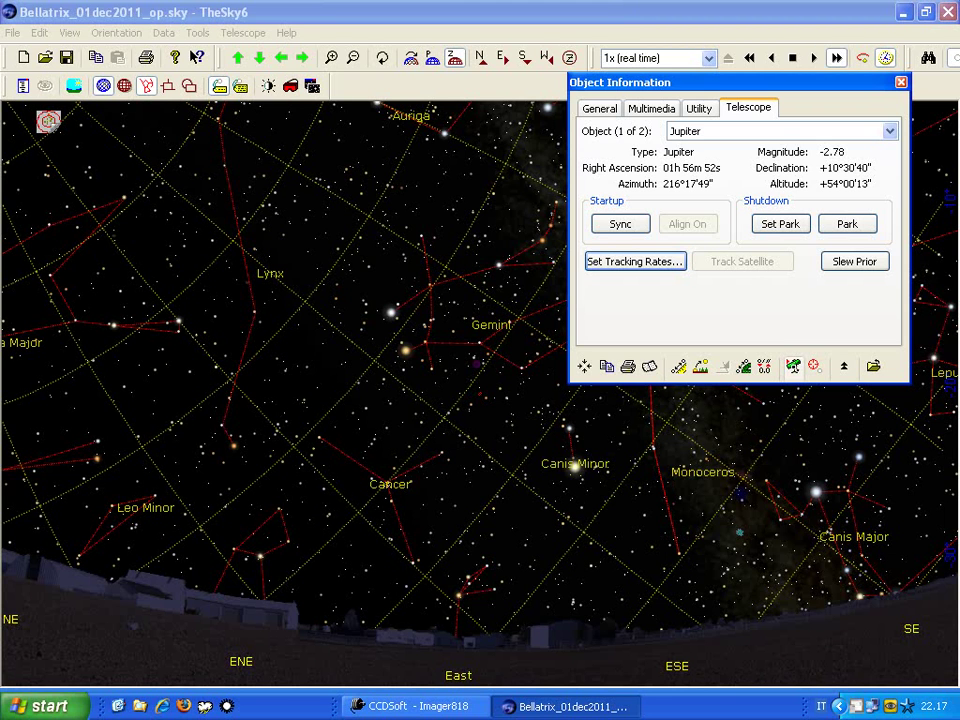
click(793, 366)
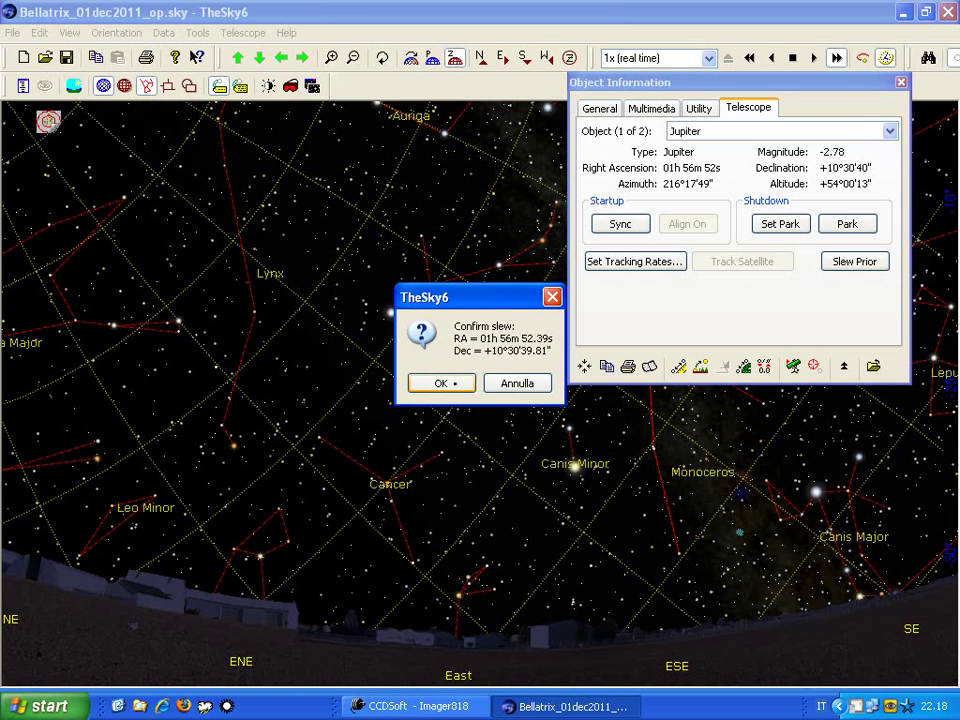
- Confirm the slew so the telescope points at Jupiter in Pisces
click(454, 383)
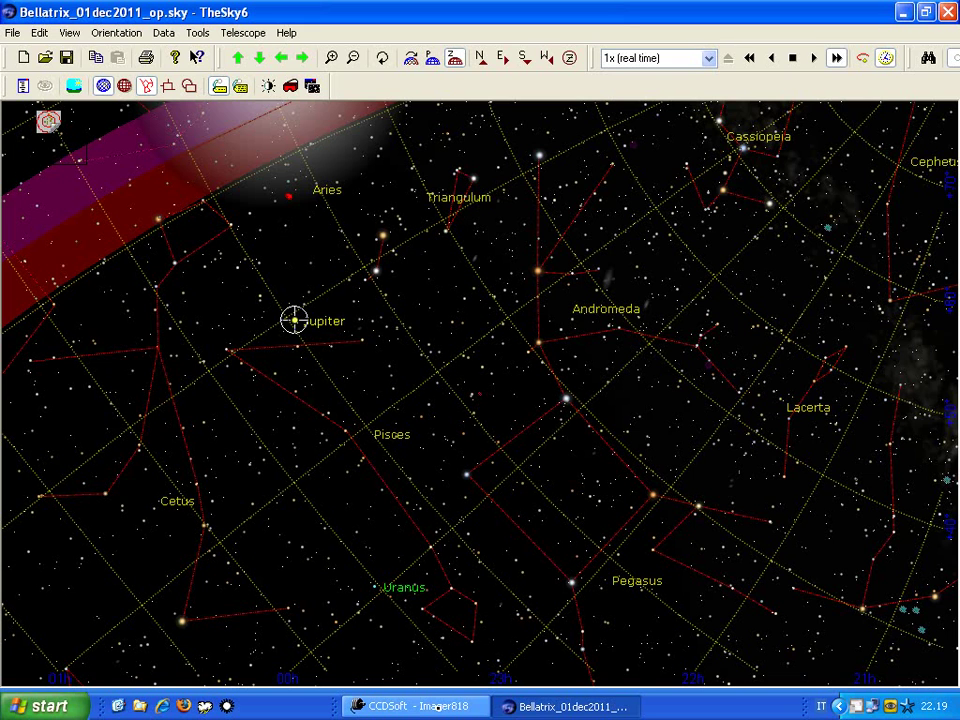
- Close the old Imager818 frame in CCDSoft without saving it
click(438, 707)
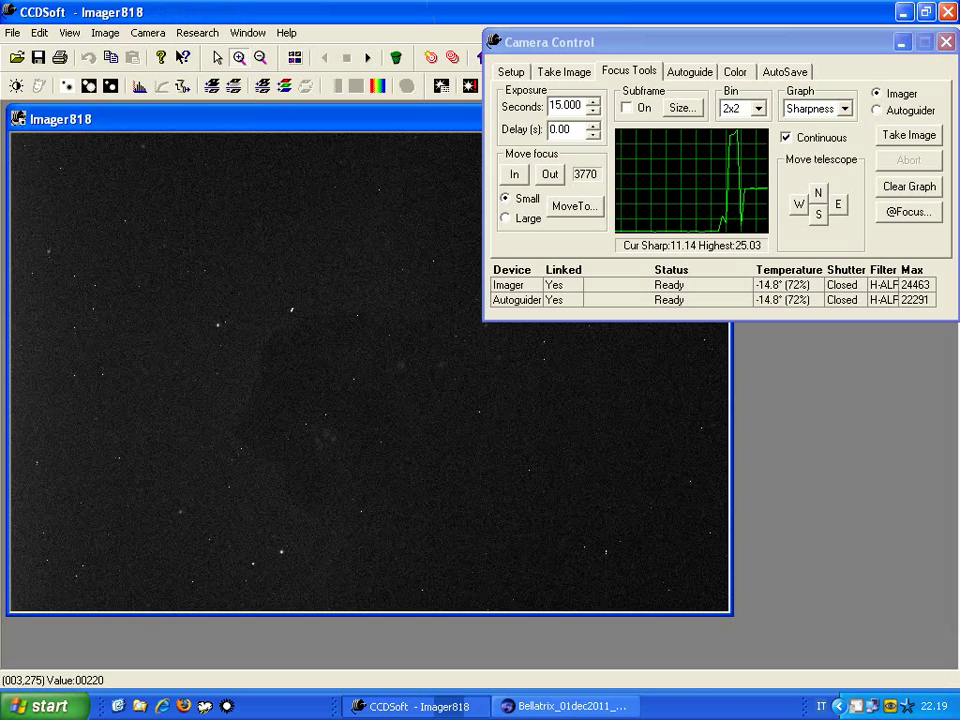
key(alt+F4)
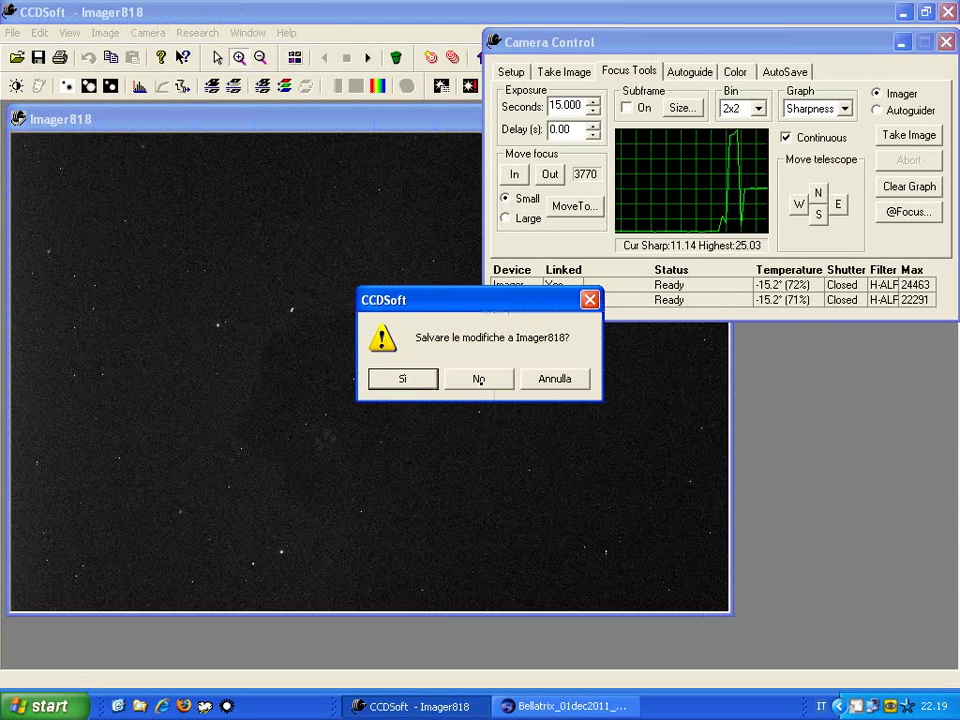
click(480, 378)
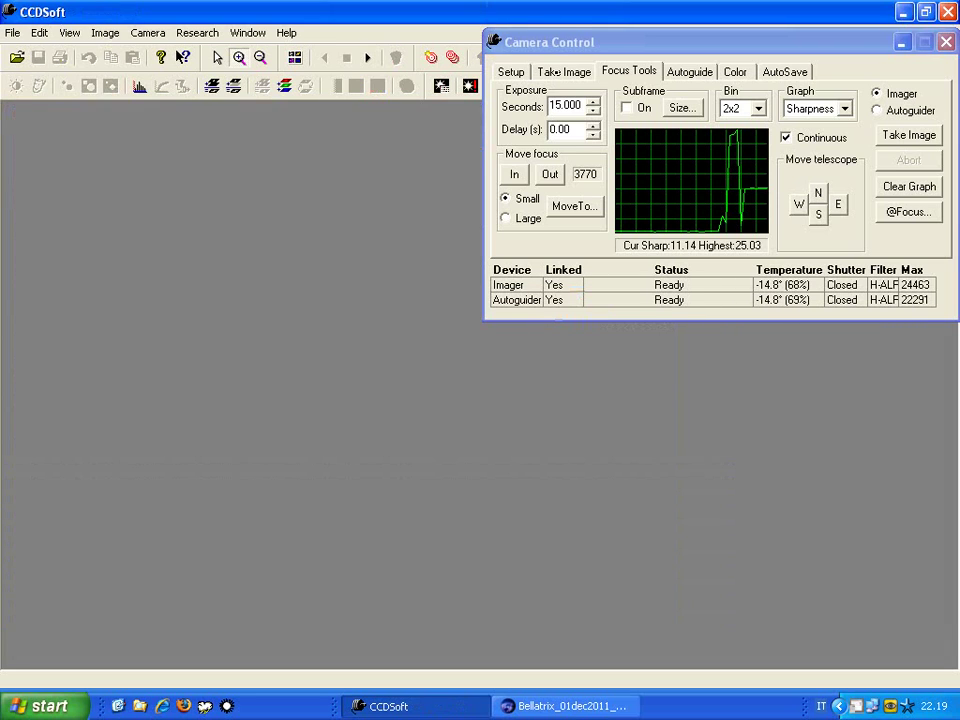
- Set the Focus Tools exposure time to 0.050 seconds
click(556, 72)
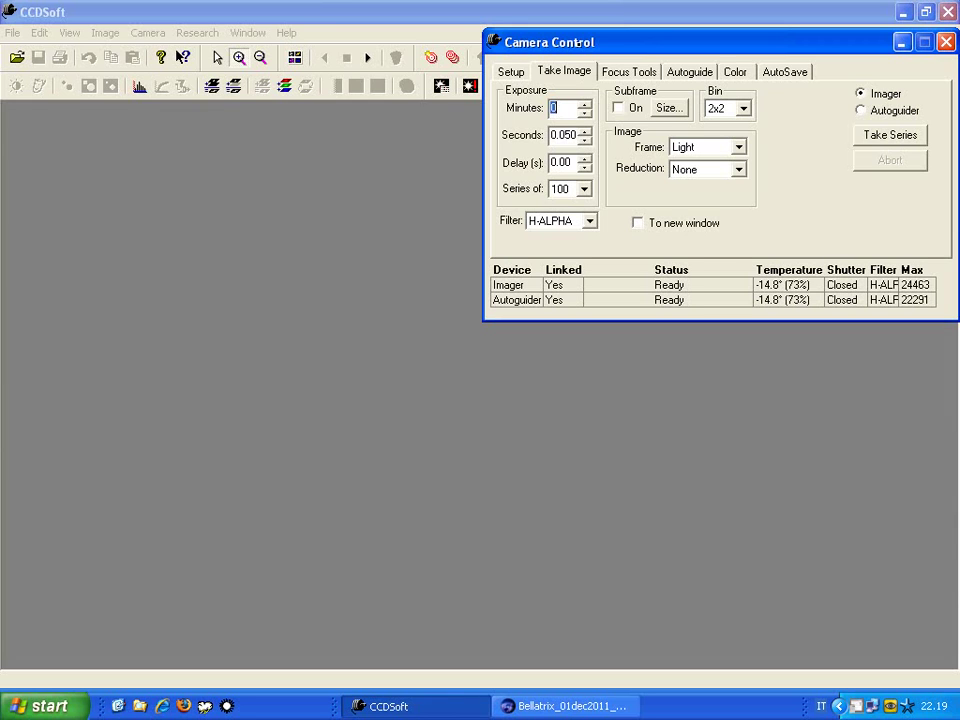
click(633, 71)
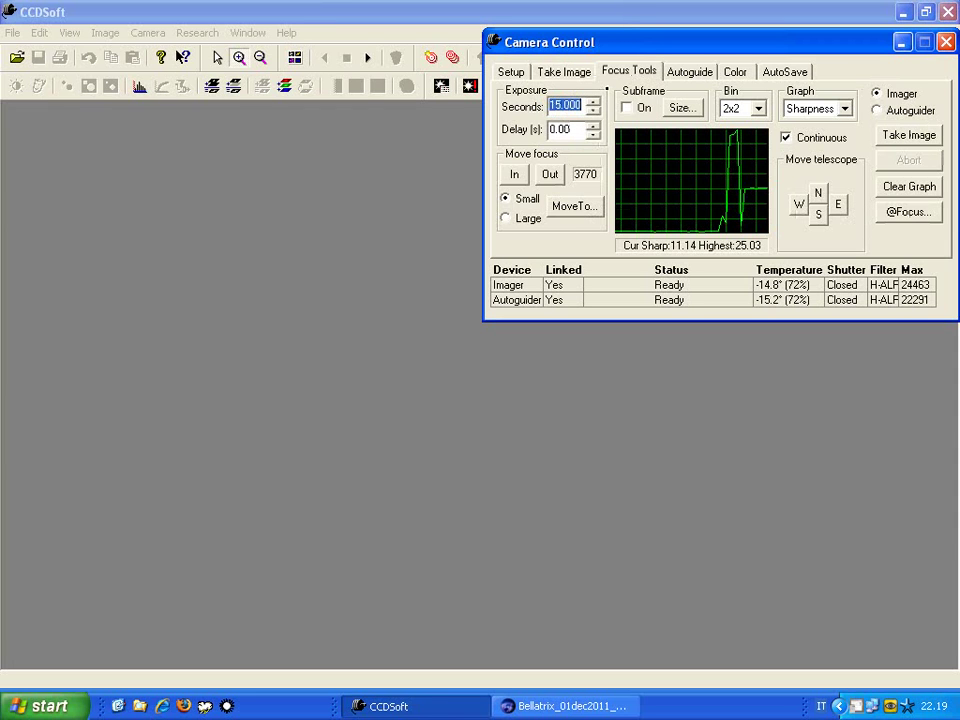
text(0.)
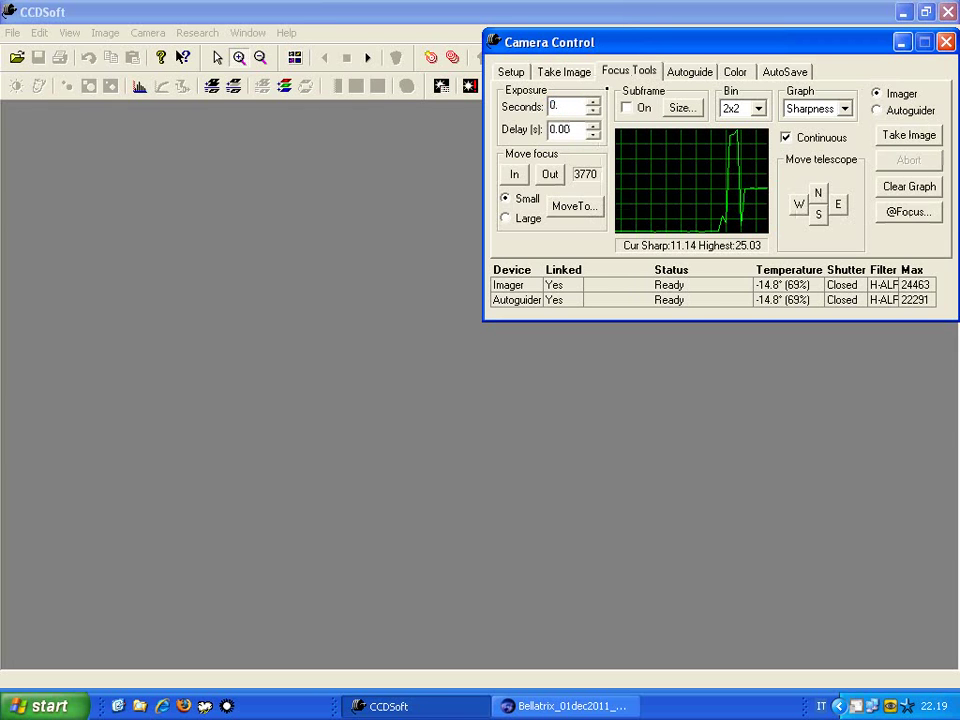
text(0)
text(50)
- Start the 0.050-second focus exposure, producing Imager821 with Jupiter and its moons
click(895, 135)
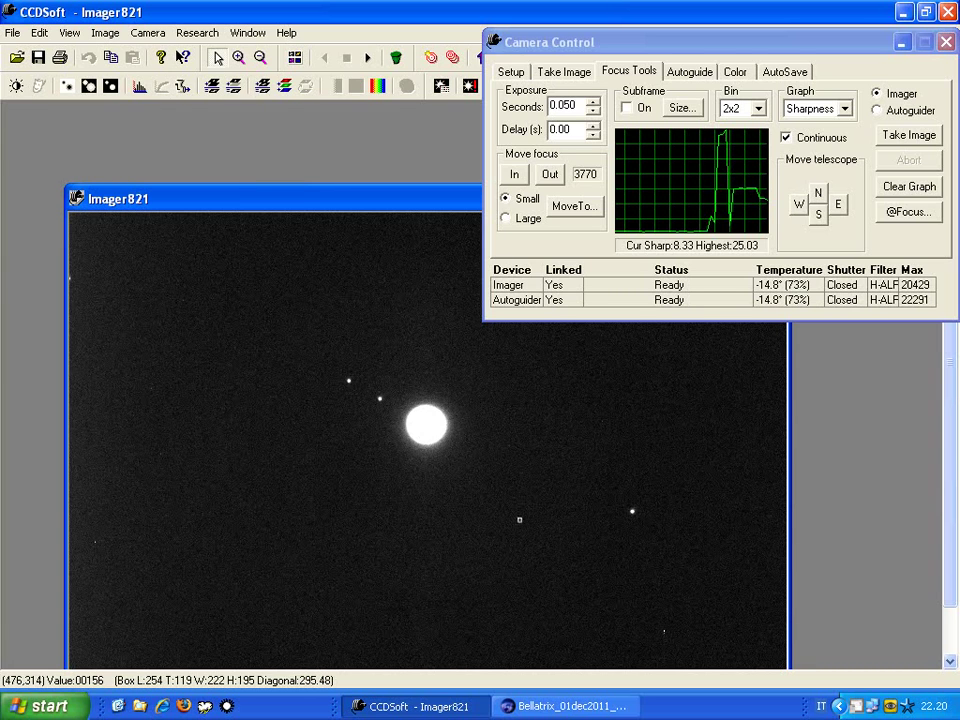
- Box a subframe around Jupiter, set 1x1 binning, and reset the display range to 0–23793.40
drag(521, 520, 520, 518)
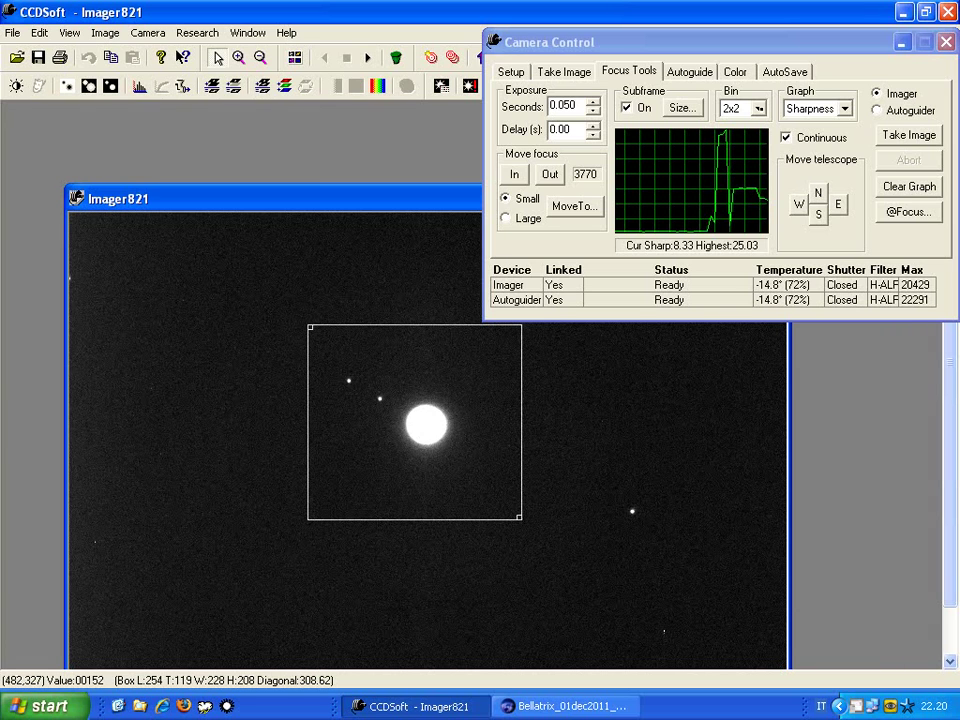
click(759, 108)
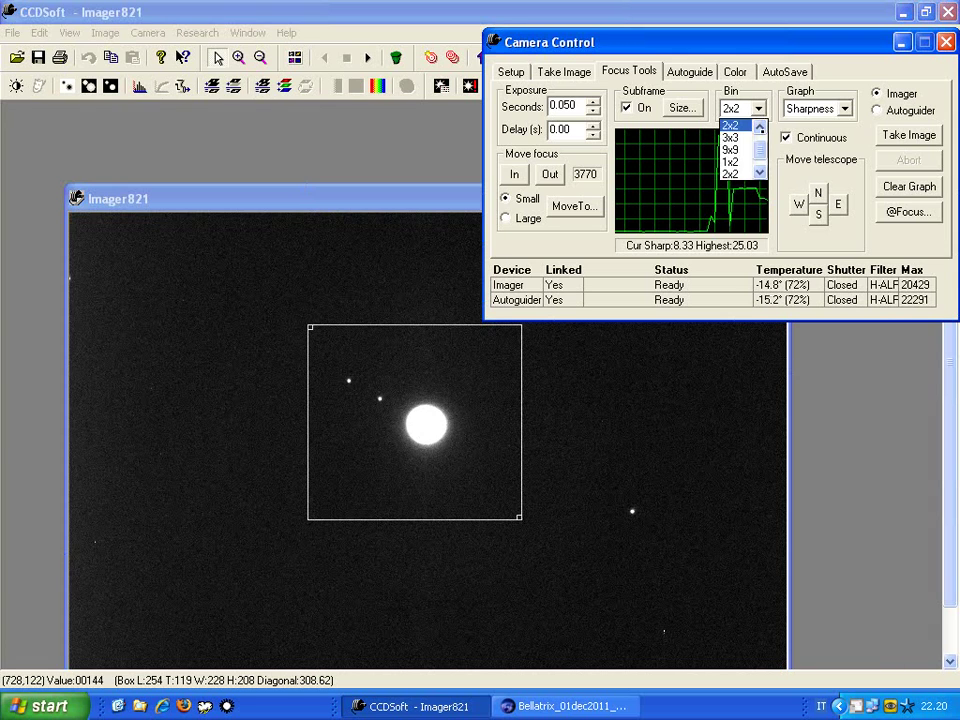
key(Up)
key(Return)
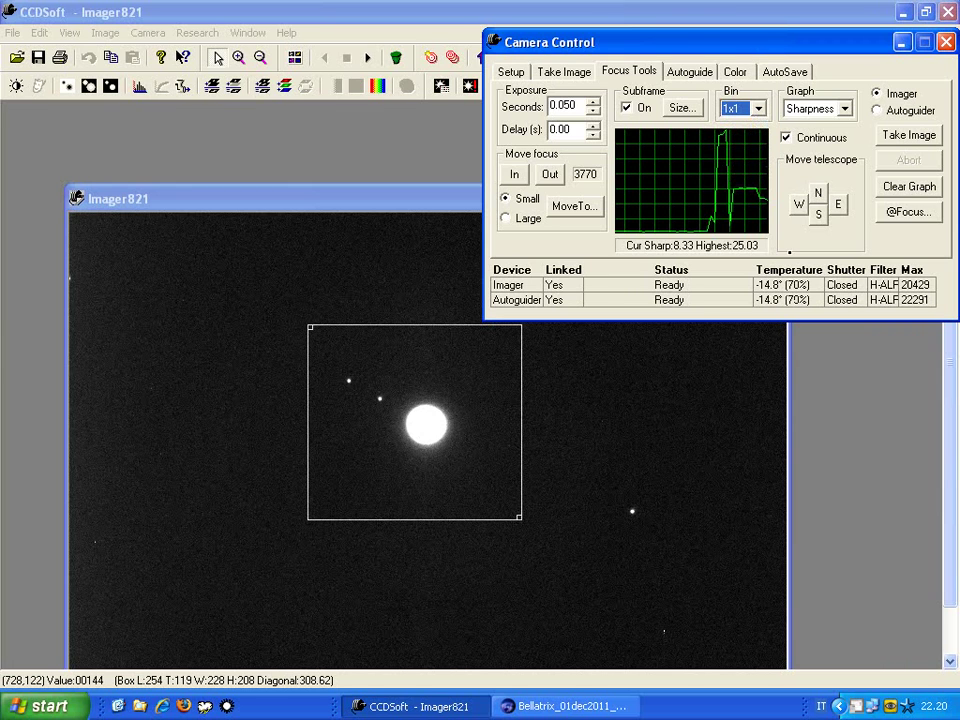
drag(600, 42, 682, 336)
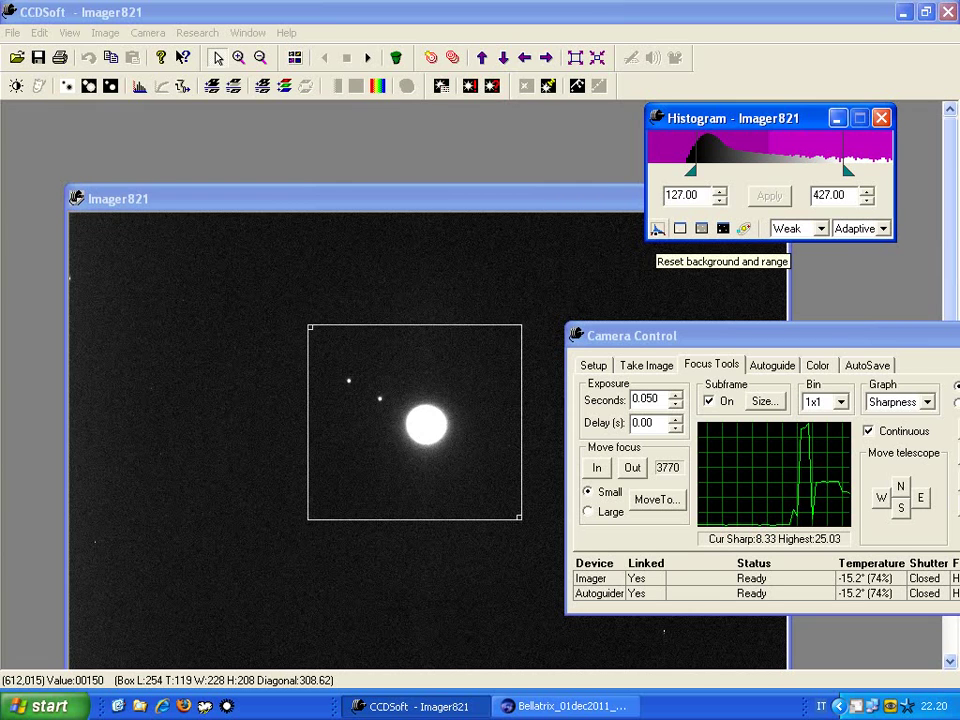
click(657, 229)
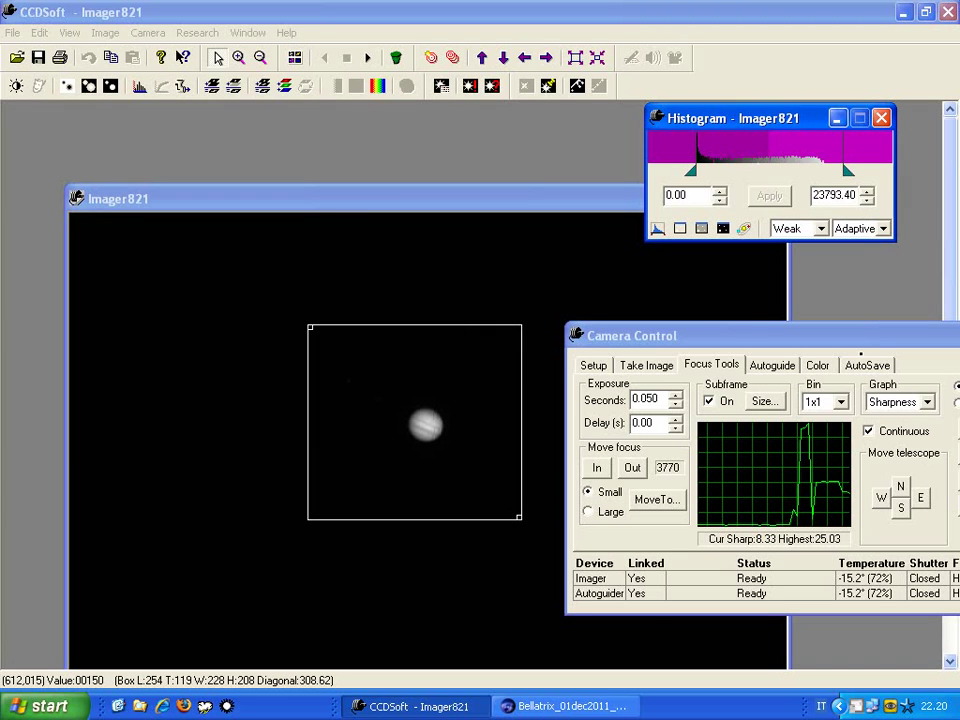
- Take the 1x1 Jupiter subframe as Imager822 and reset its display range to 0–6104.60
drag(860, 345, 811, 122)
click(885, 198)
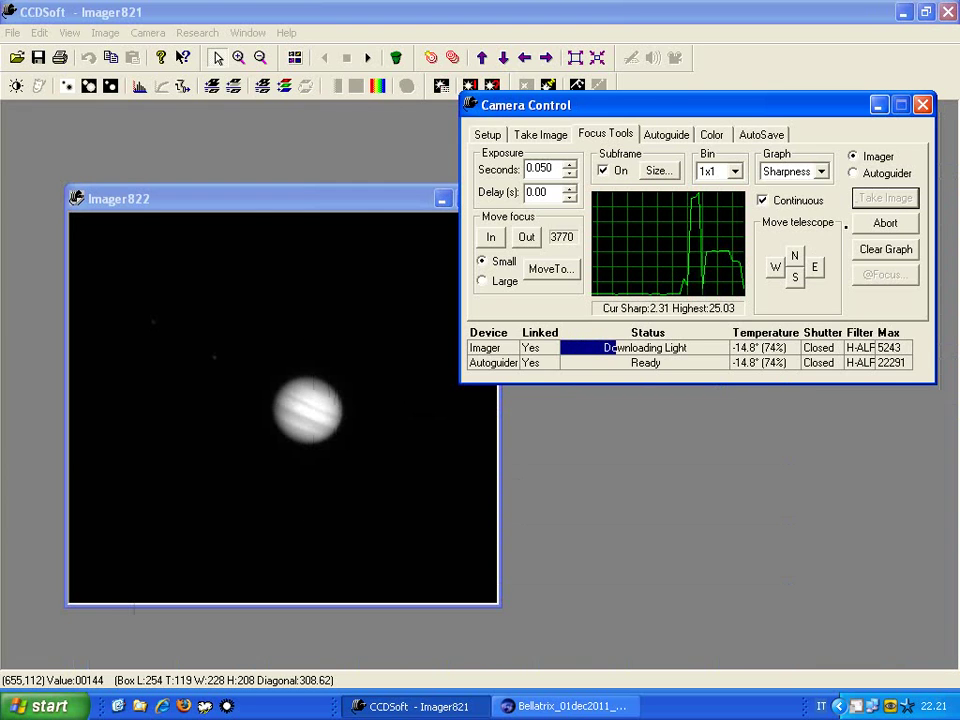
click(854, 223)
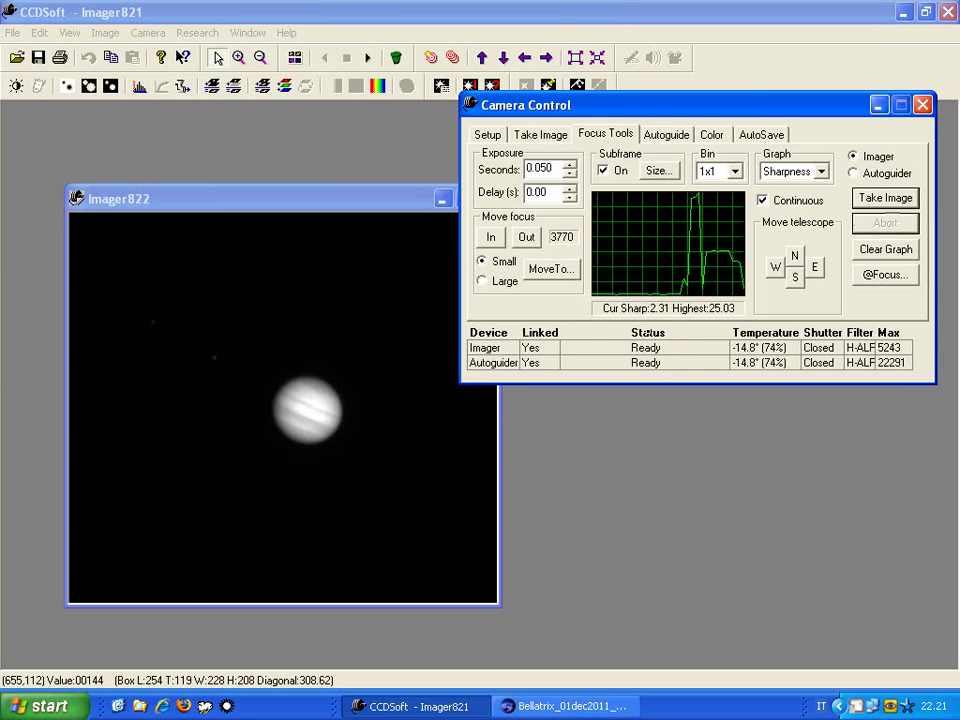
drag(671, 116, 705, 285)
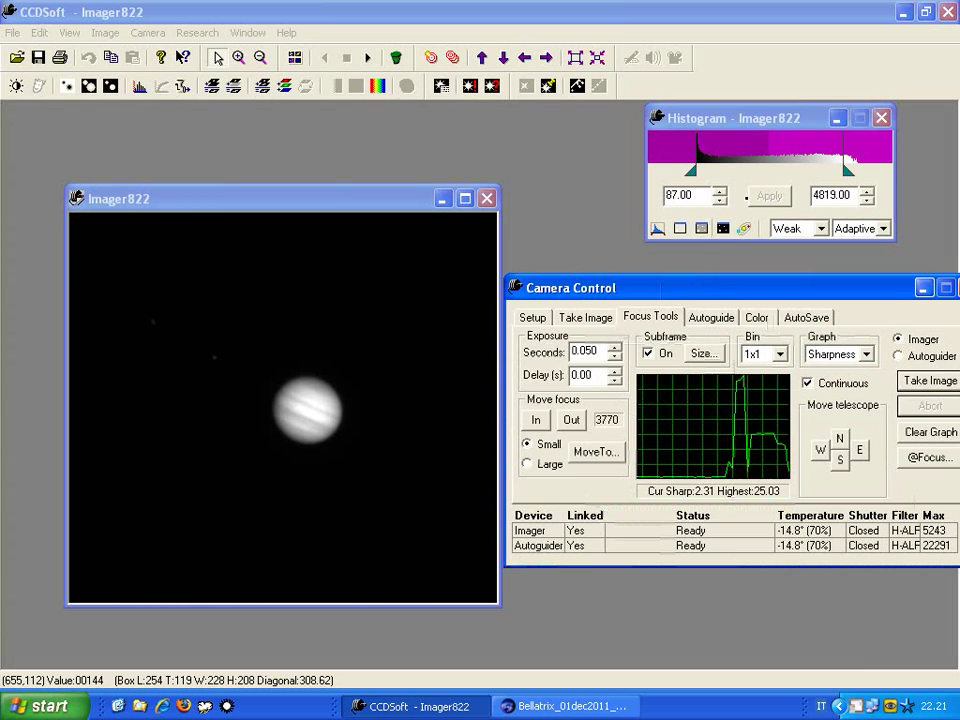
click(665, 180)
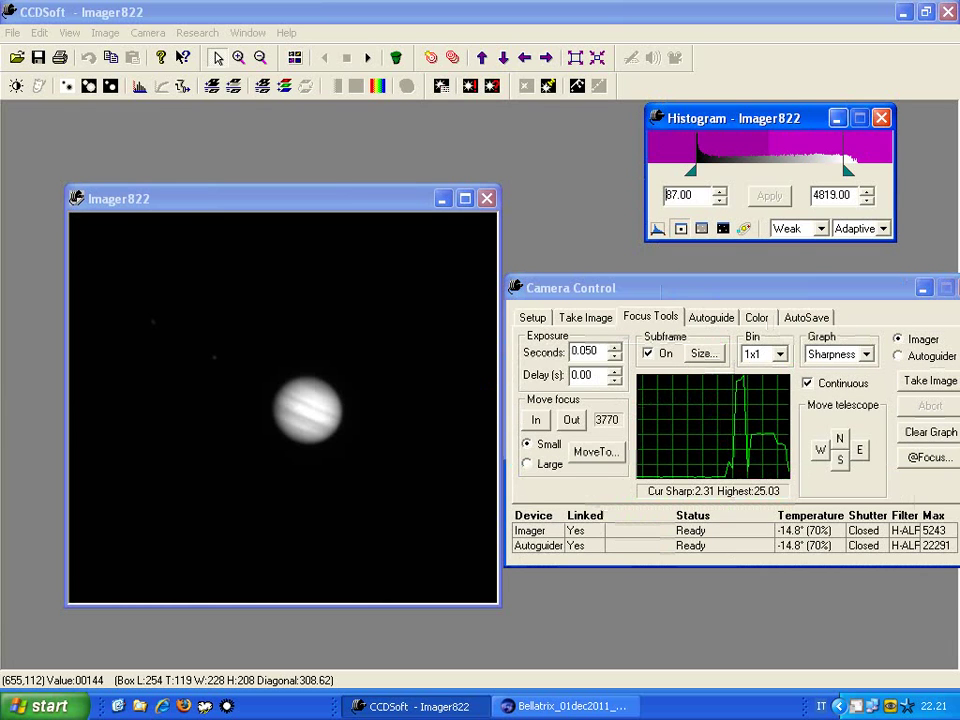
click(658, 232)
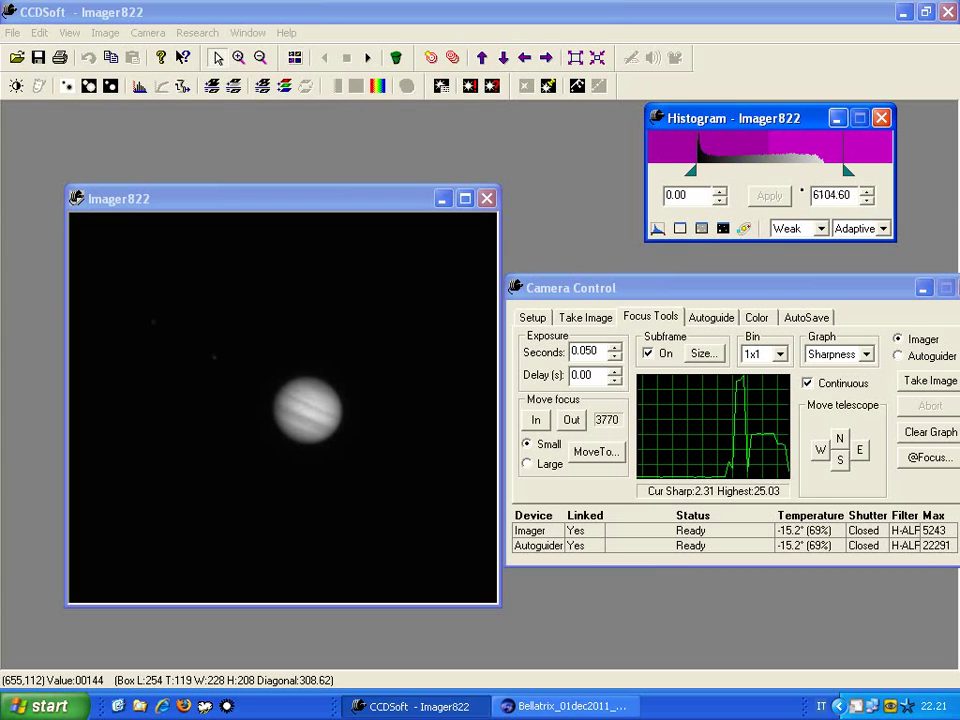
- Select the Blue filter and restart the focus exposures, producing Imager823
key(ctrl+shift+Tab)
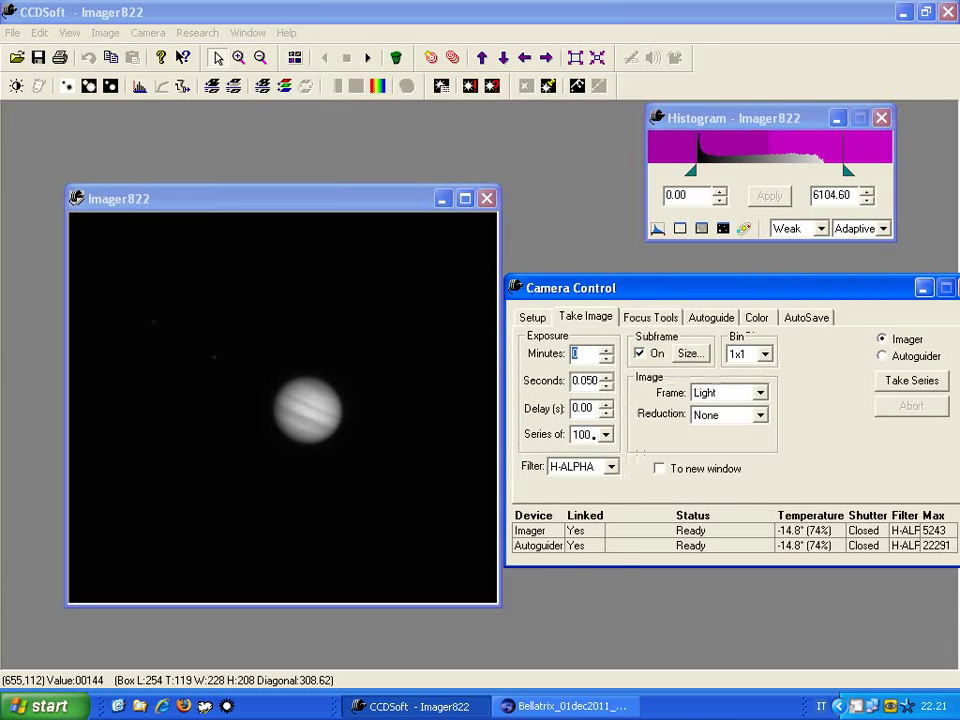
click(584, 466)
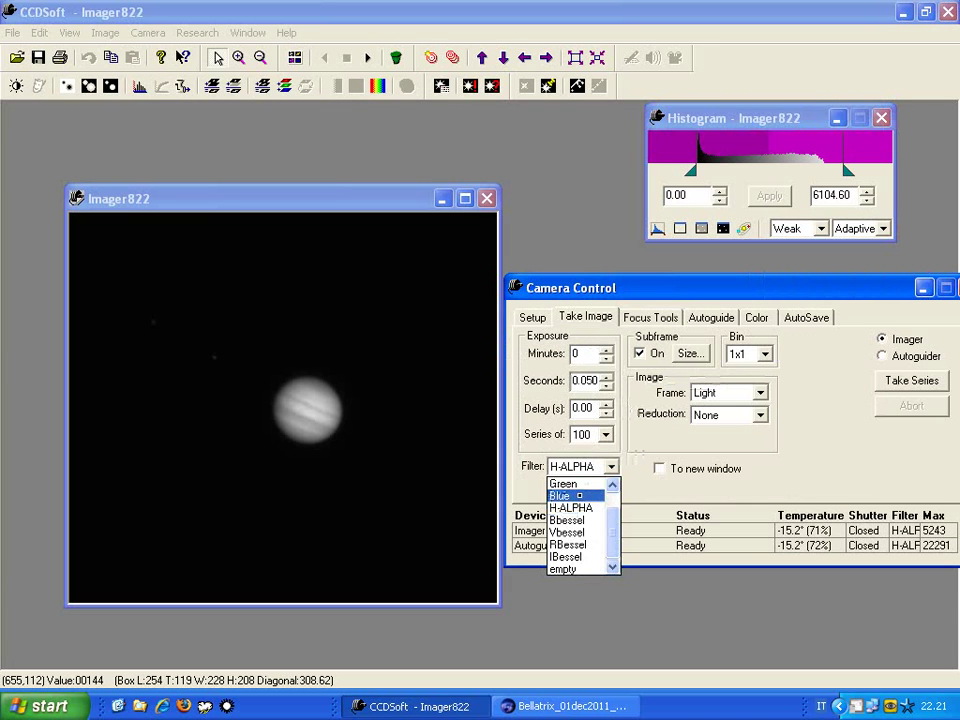
click(576, 495)
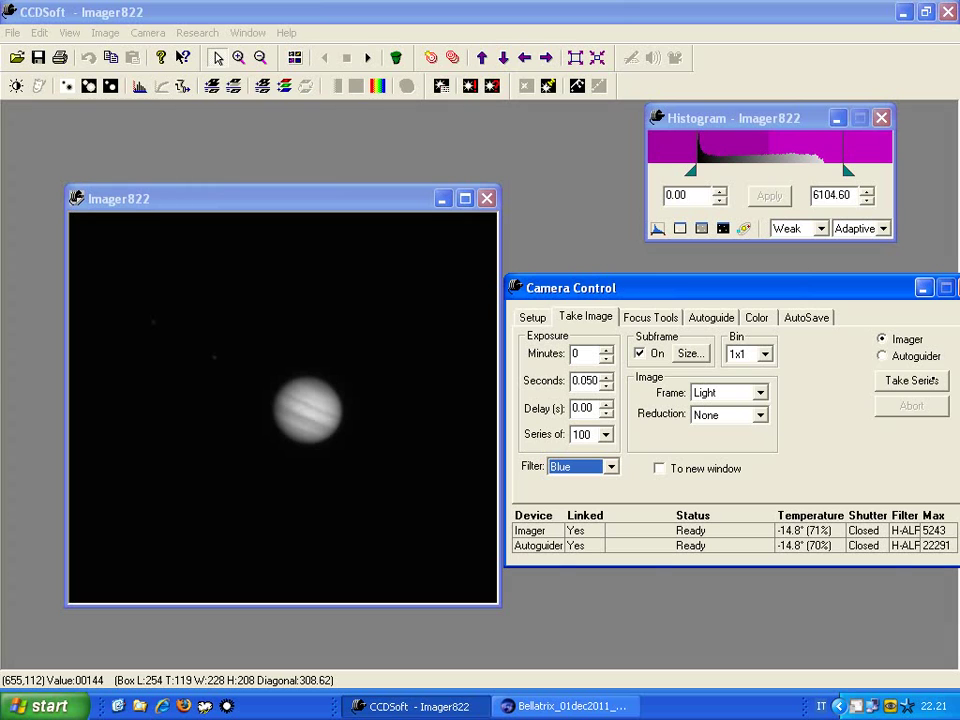
click(660, 317)
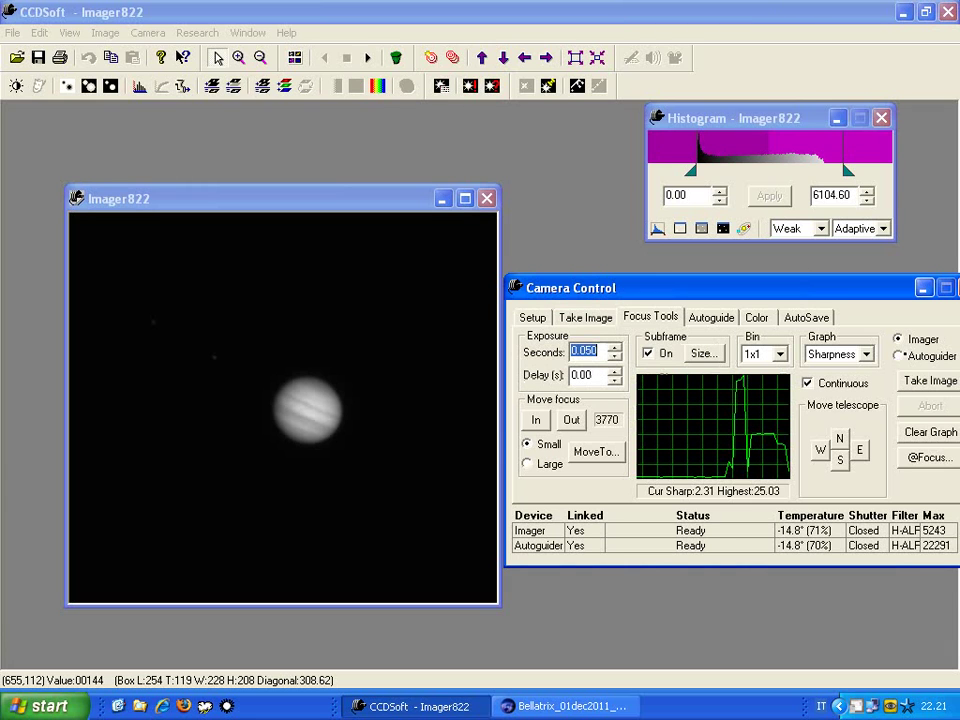
click(910, 380)
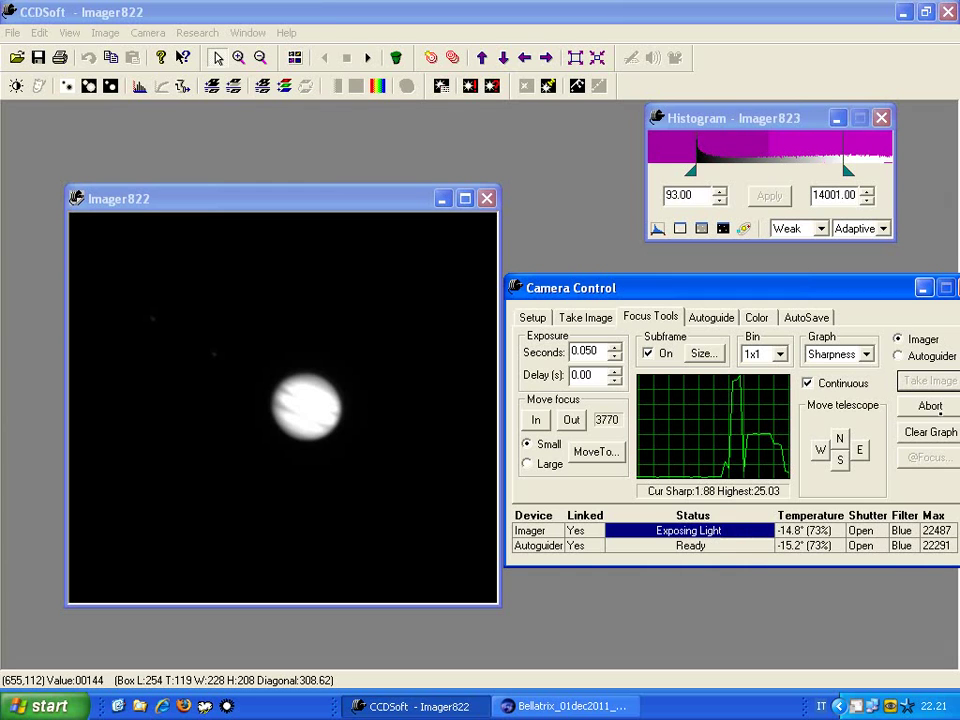
- Abort the focus run, brighten Jupiter with the histogram's right slider, and return to TheSky6
click(939, 408)
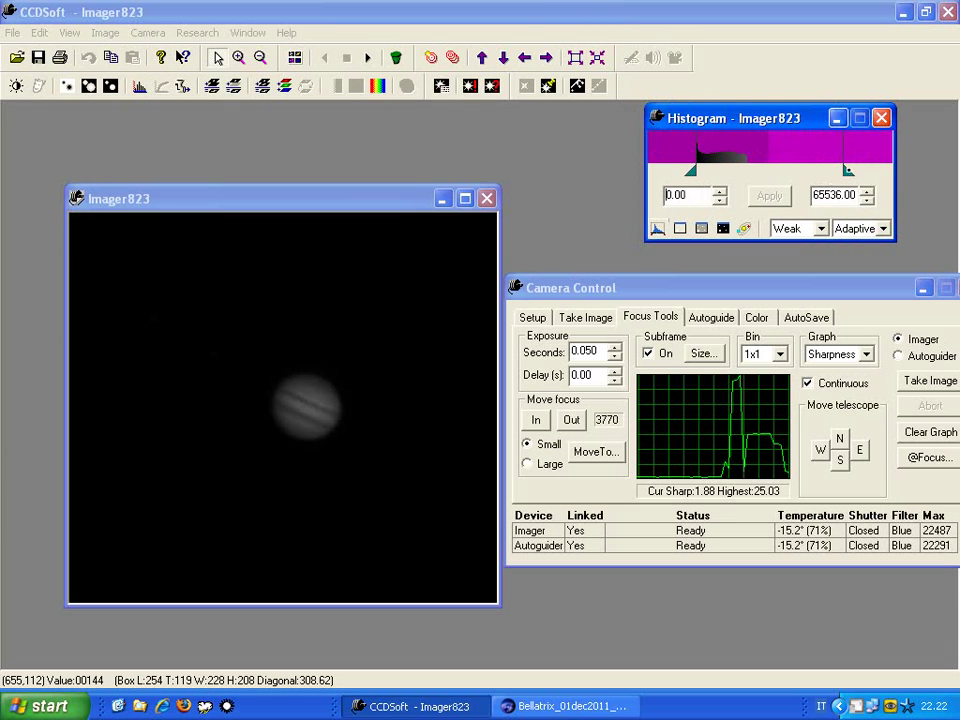
drag(848, 170, 762, 166)
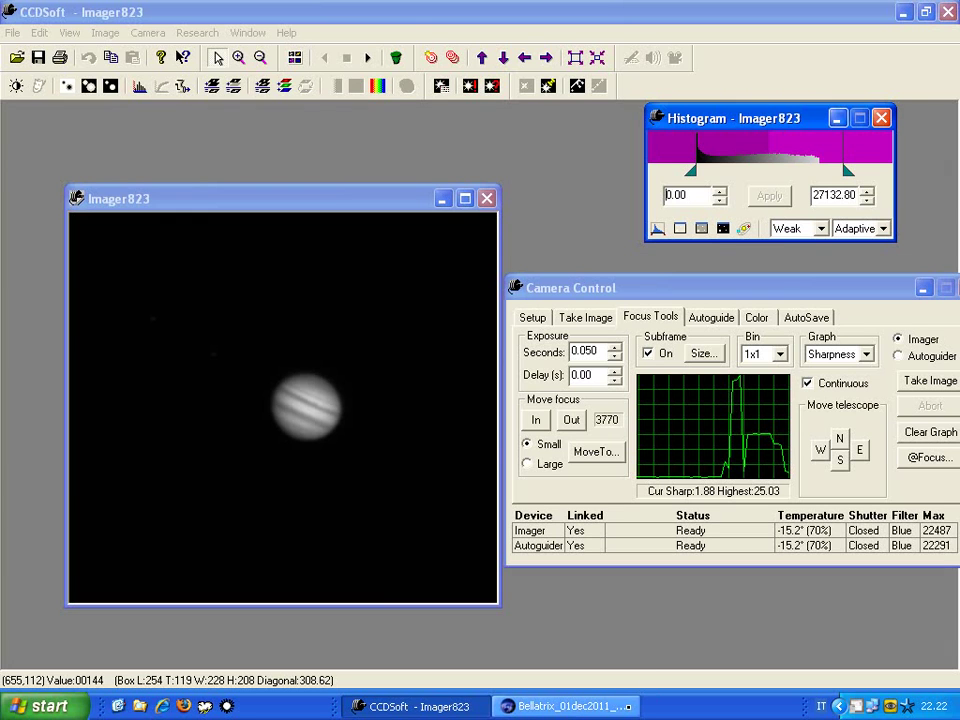
click(565, 706)
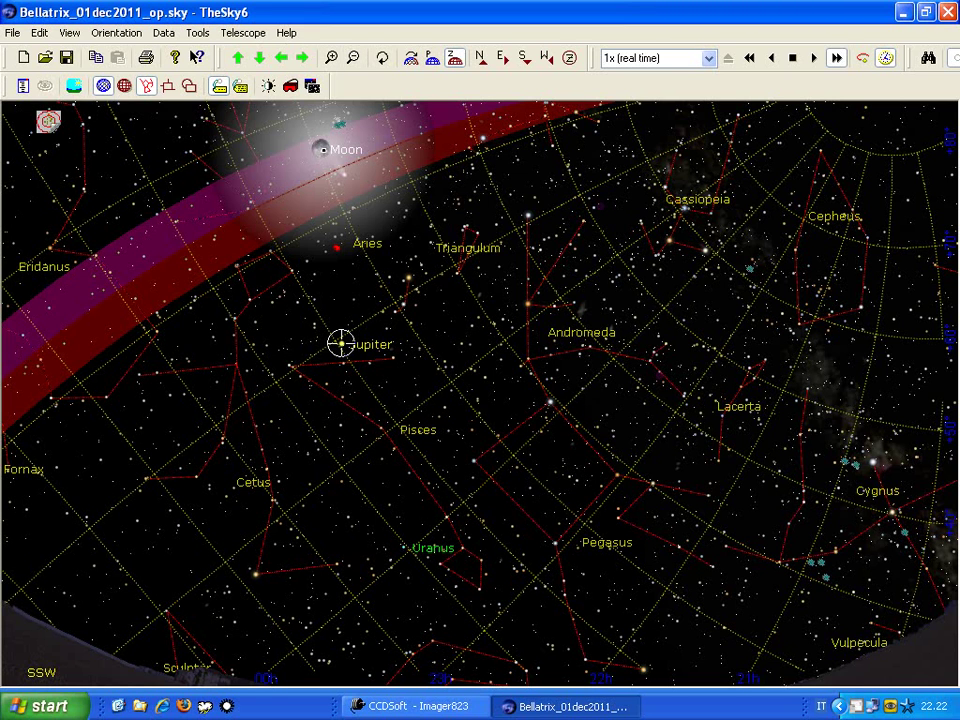
- Select the Moon on the chart and confirm a telescope slew to it
click(321, 149)
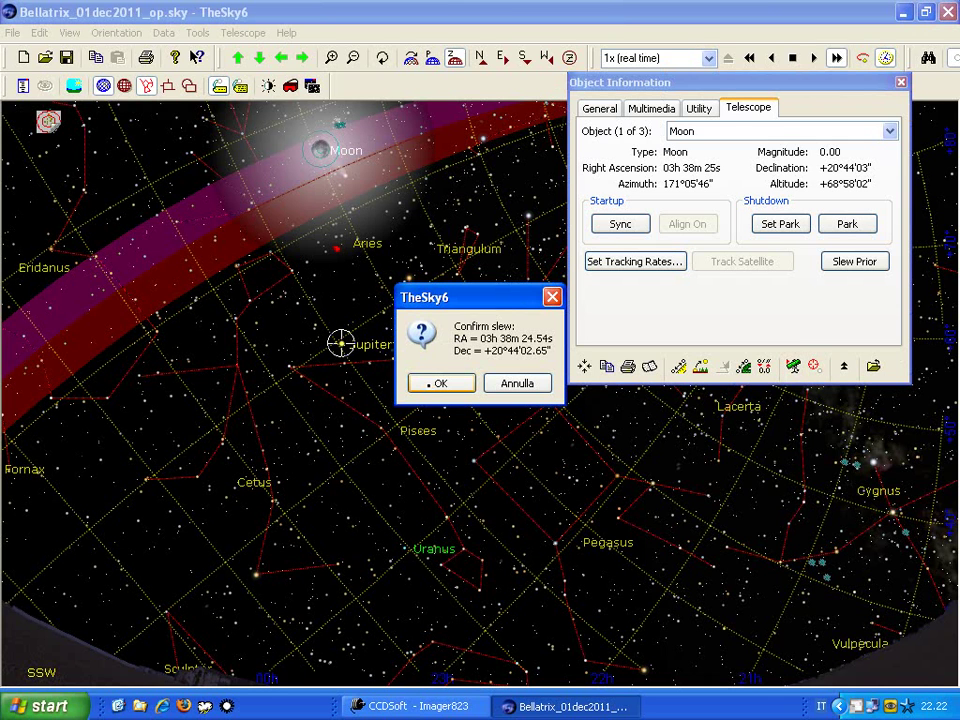
key(Return)
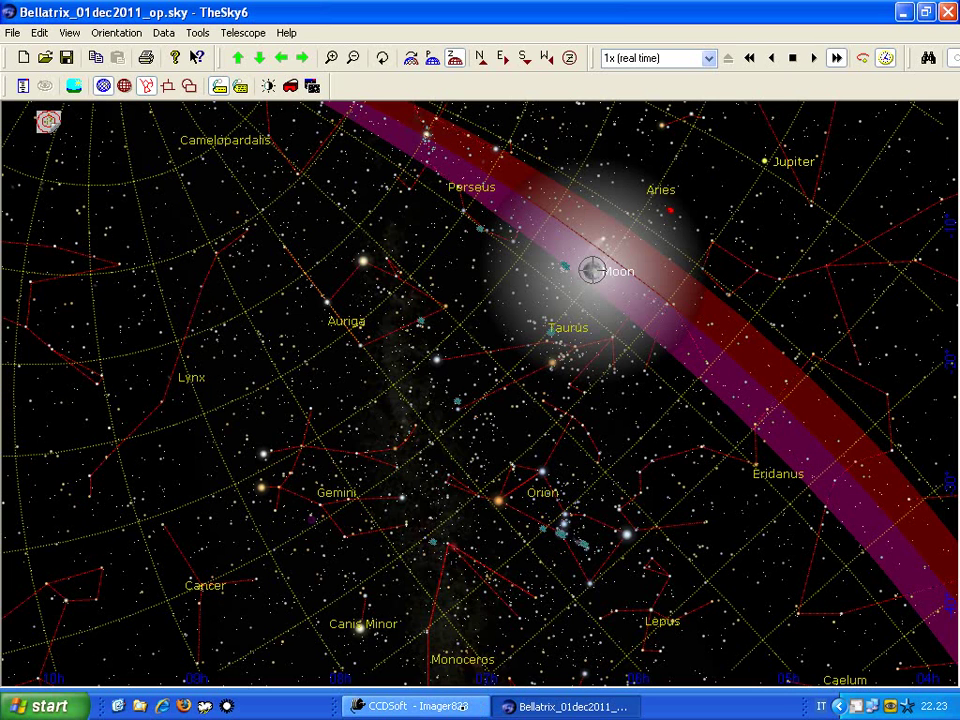
- Back in CCDSoft, set the camera filter to H-ALPHA and return to Focus Tools
click(460, 706)
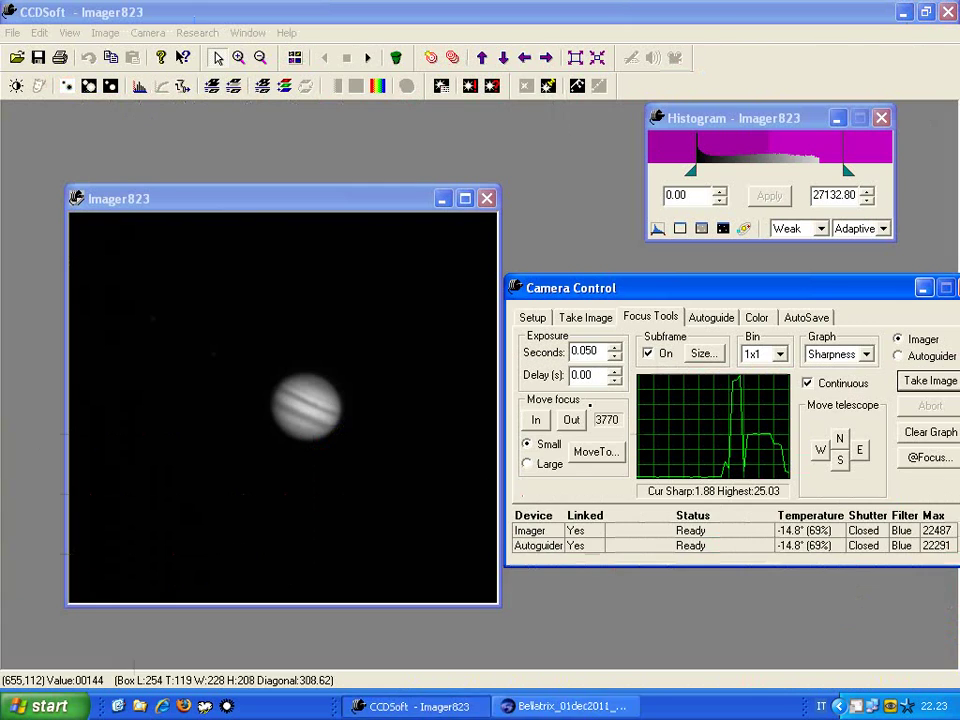
click(585, 317)
click(596, 468)
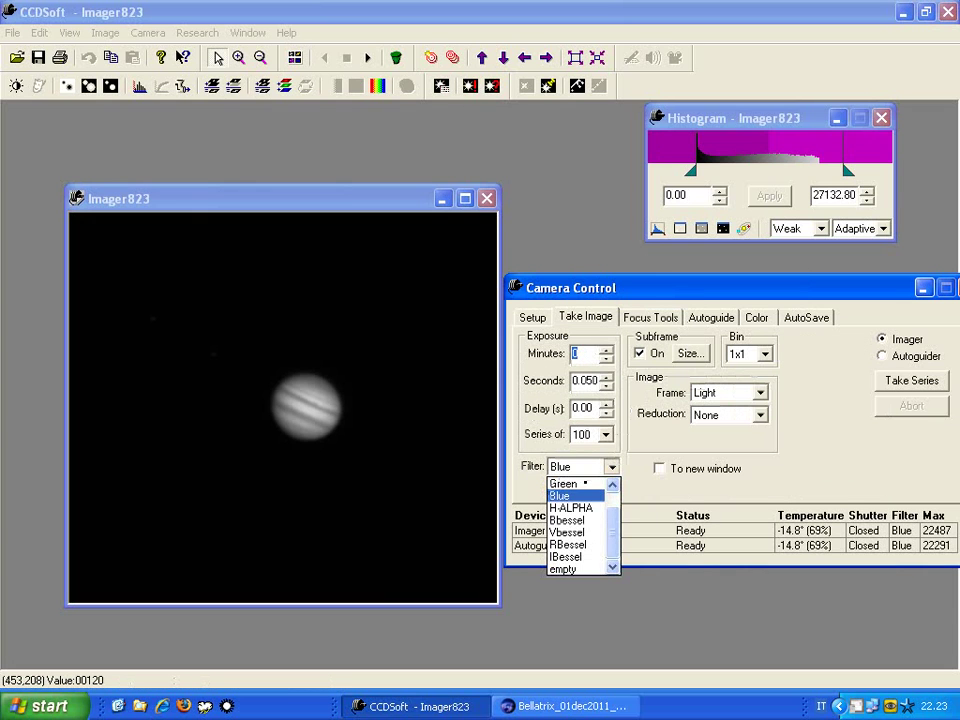
click(579, 508)
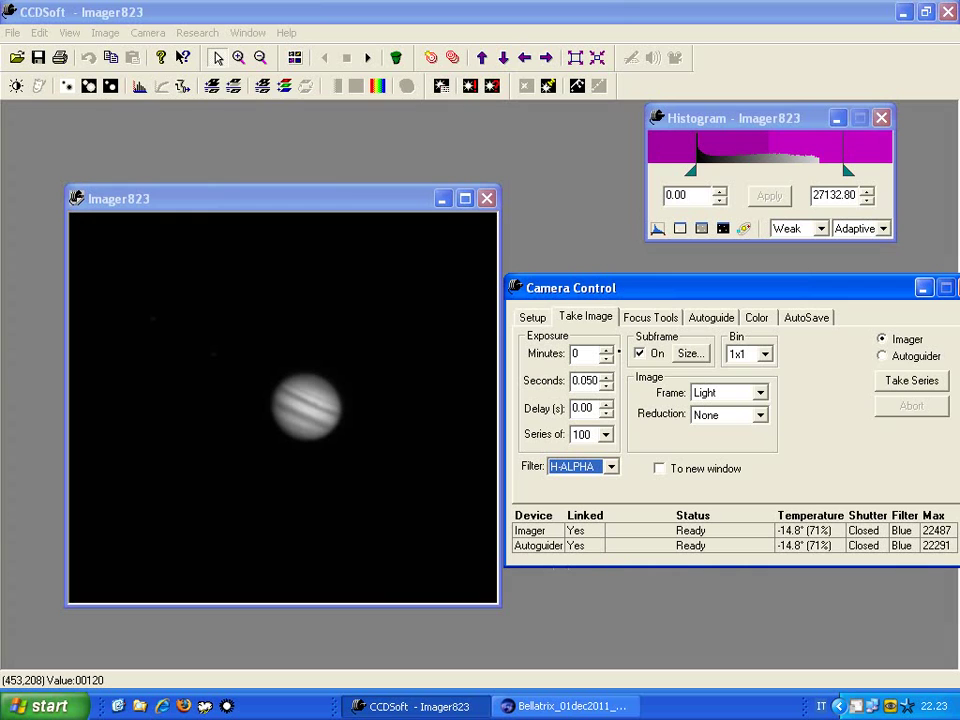
click(652, 317)
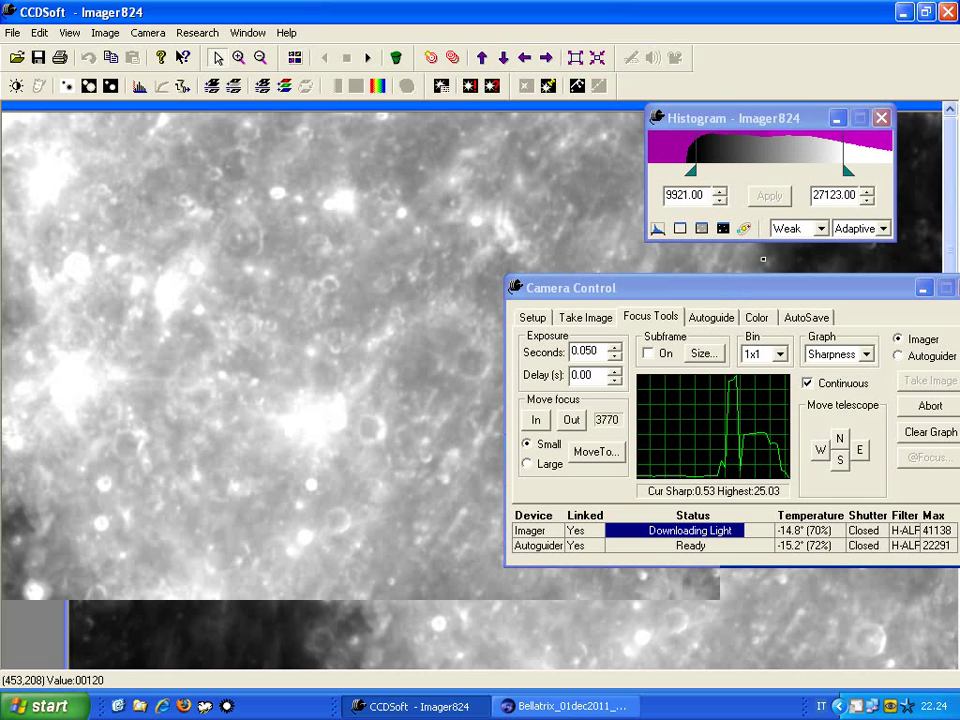
- Drag the Camera Control panel to the top-left off the Moon frame, then return to TheSky6
drag(748, 289, 225, 114)
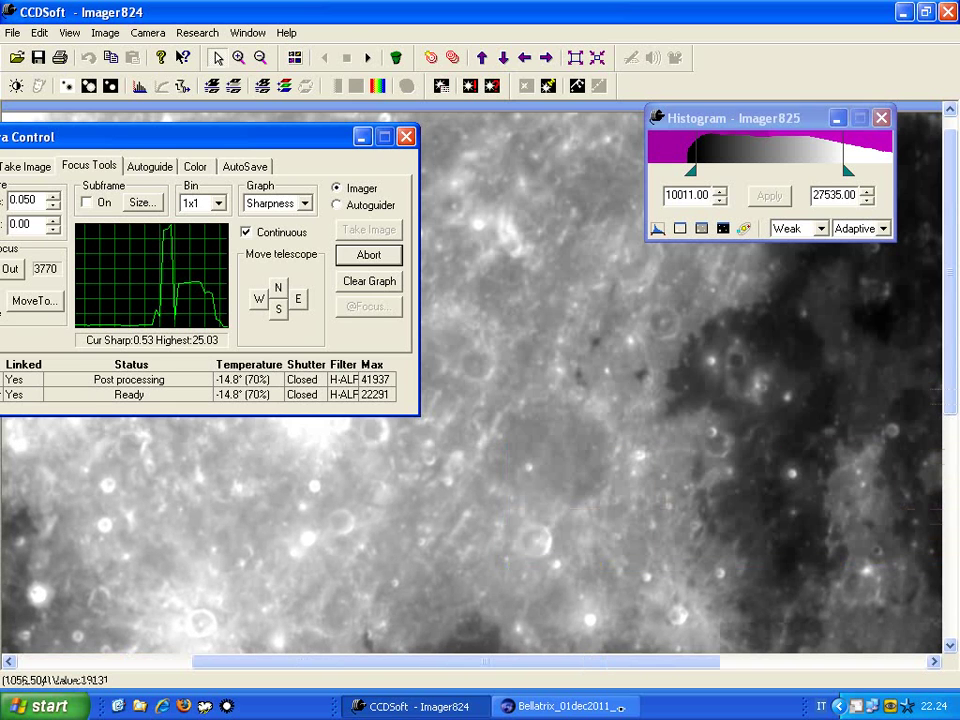
key(alt+Tab)
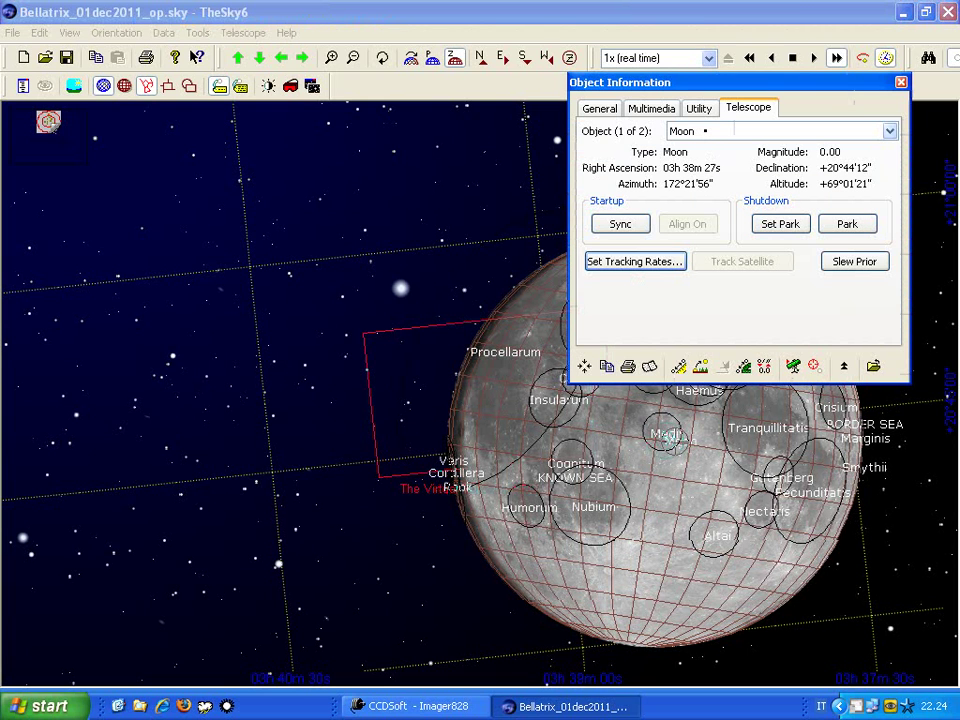
- Target the cursor position at RA 03h 39m 23s, Dec +20°36'35" and confirm the slew
key(alt+Down)
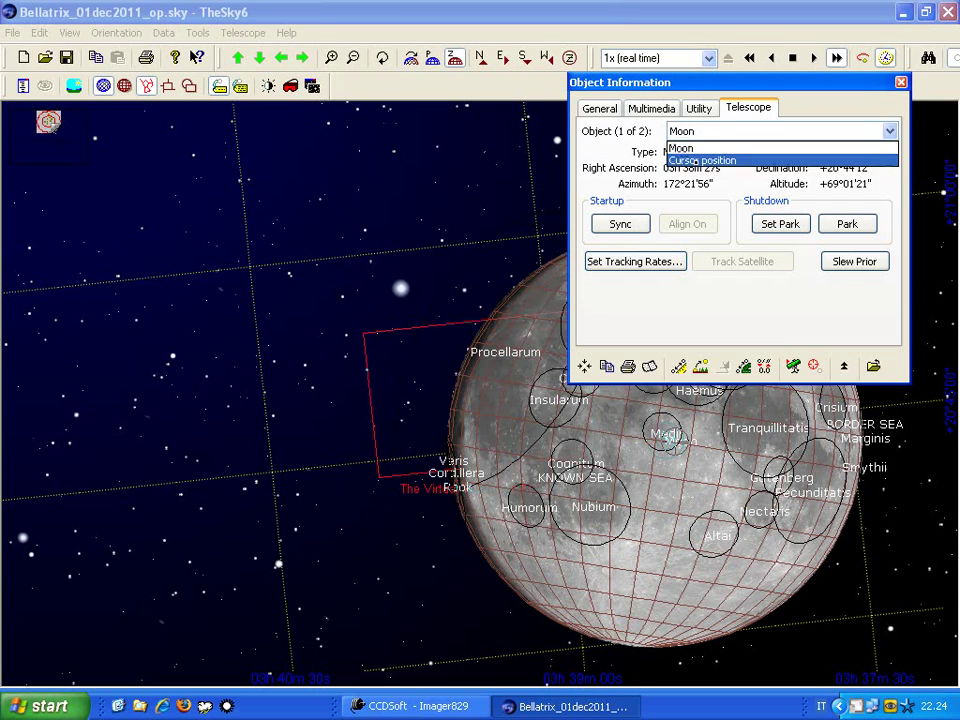
click(694, 161)
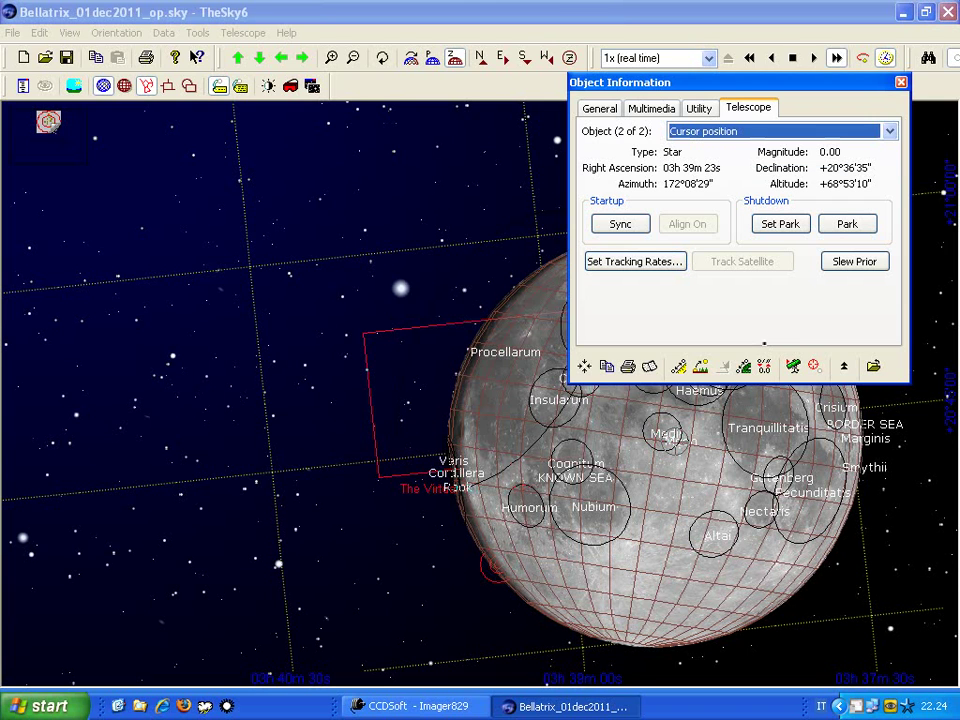
click(793, 366)
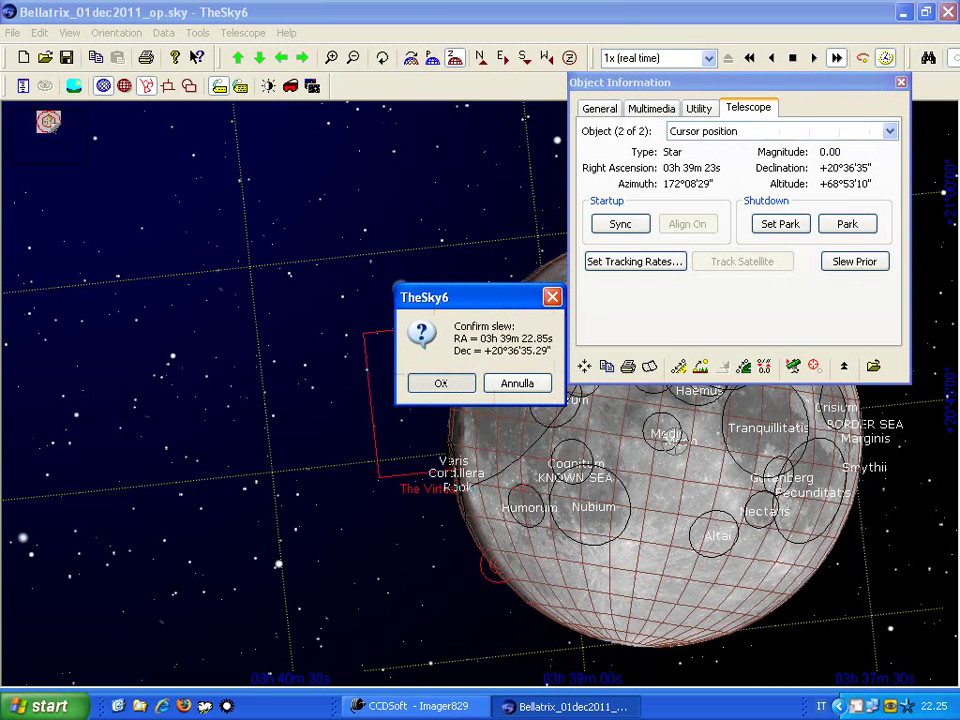
click(441, 384)
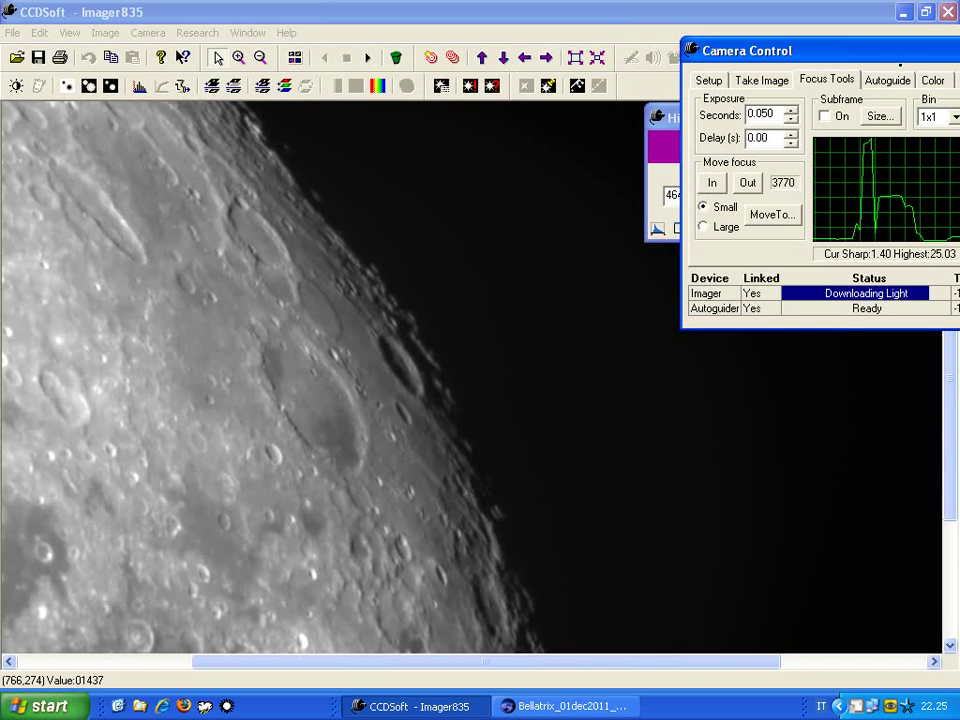
- Move the Camera Control panel up-left over the Moon-limb frames, then go back to TheSky6
drag(760, 50, 585, 26)
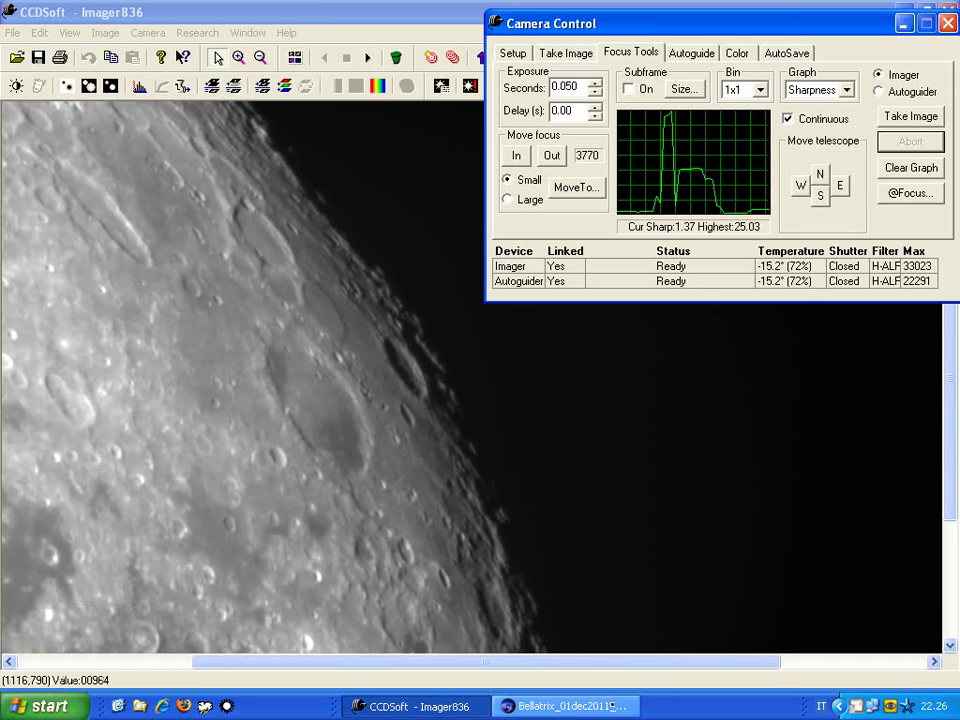
click(612, 707)
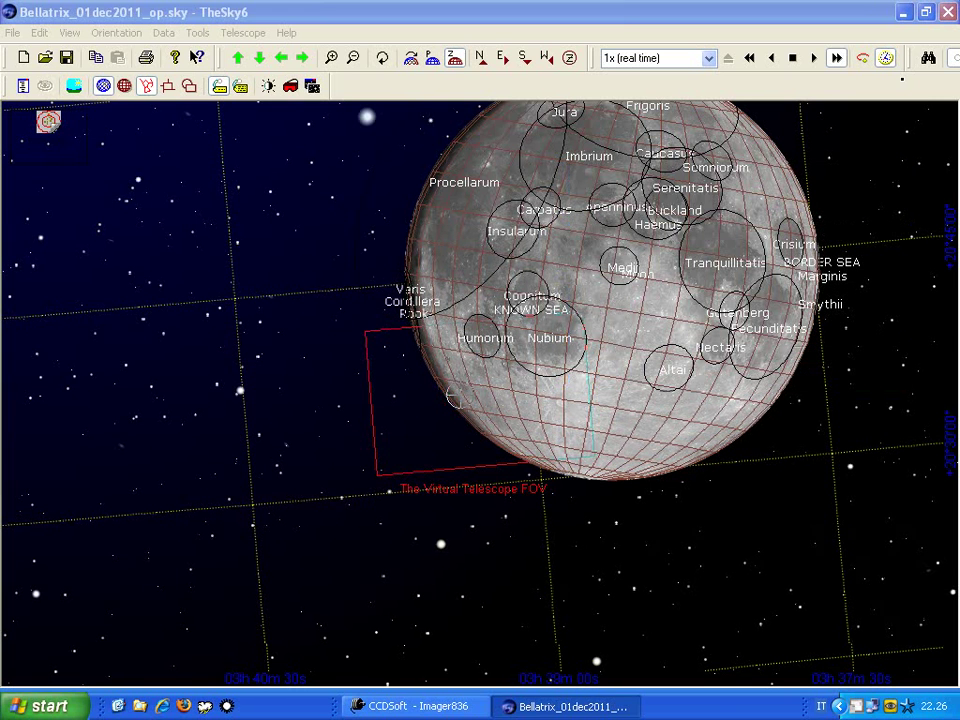
- Search for m42 and confirm the slew to M 42 in Orion's sword
key(ctrl+f)
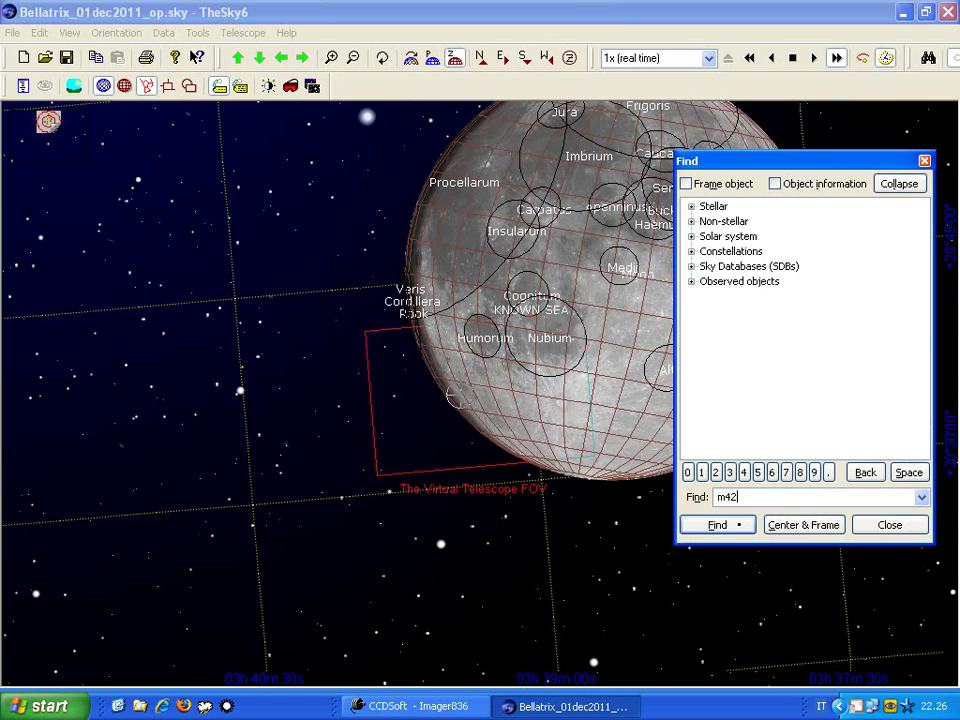
text(m42)
key(Return)
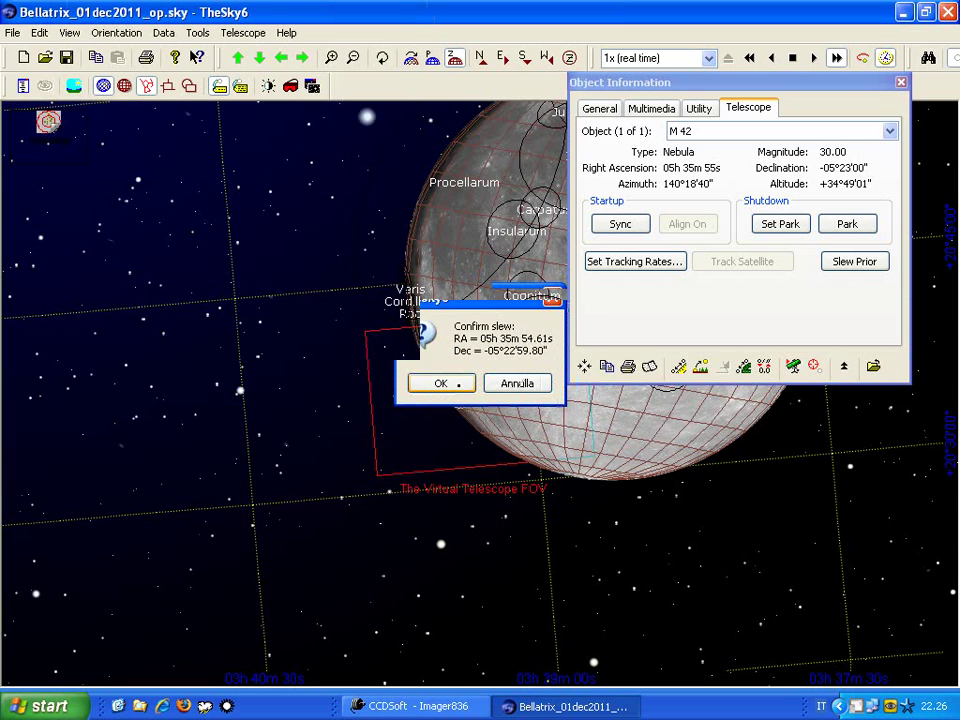
click(441, 383)
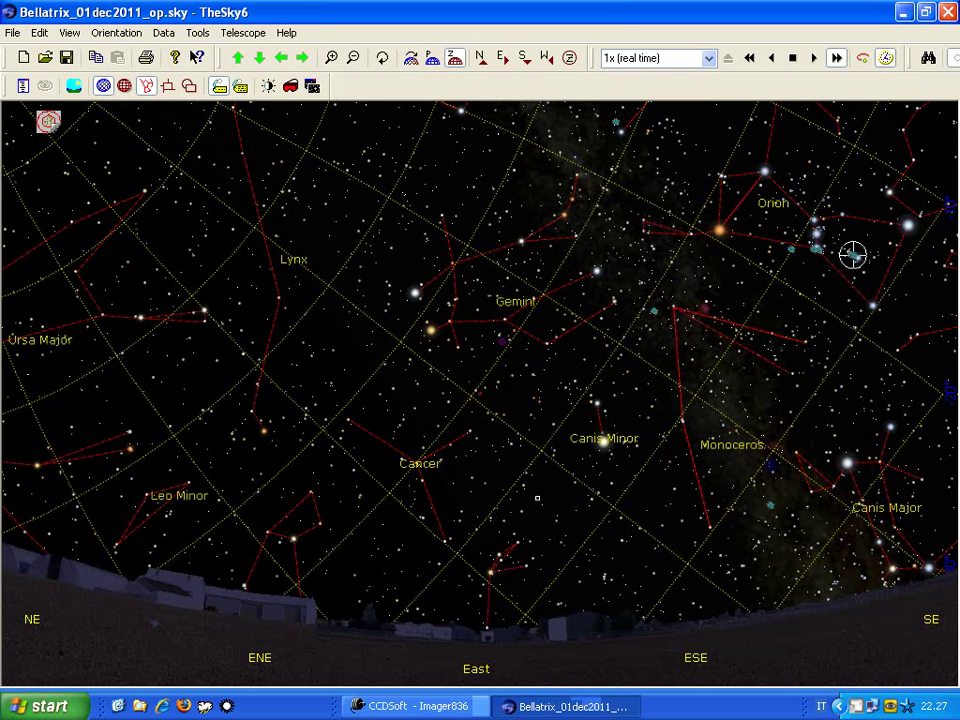
- Return to CCDSoft's ongoing Moon-limb focus frames
click(410, 706)
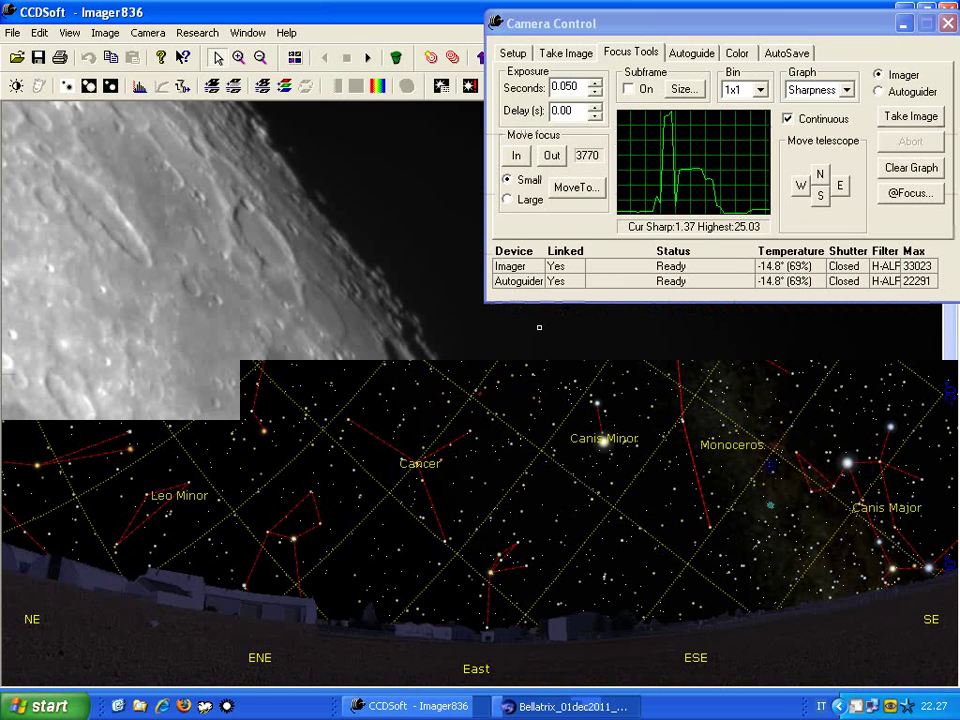
- Set the filter to the empty position and move the focuser to 3470
click(567, 53)
click(560, 202)
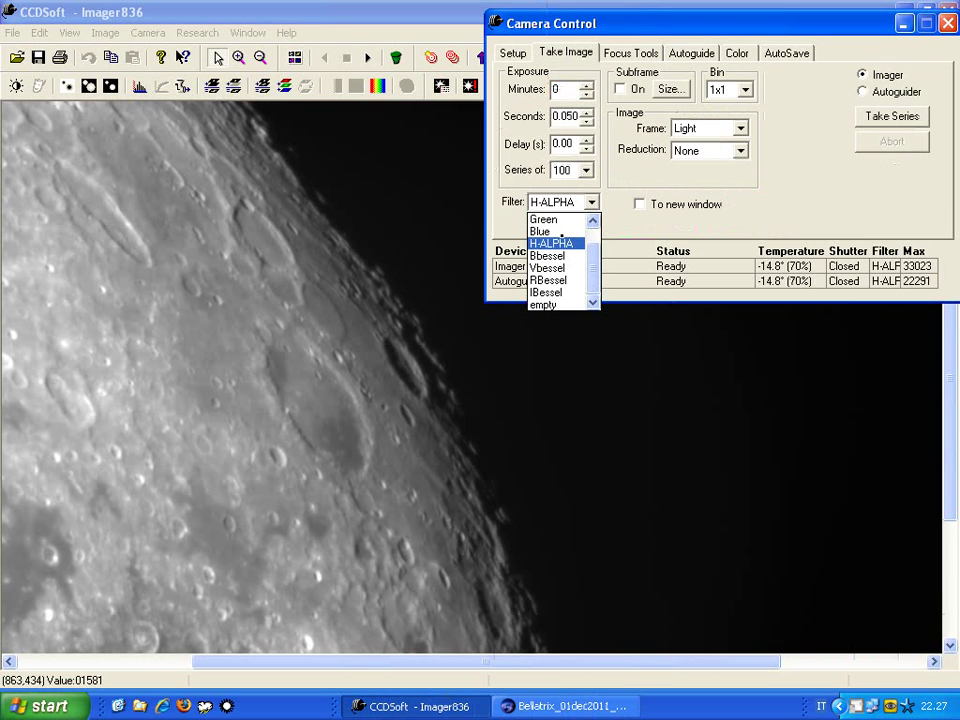
click(545, 304)
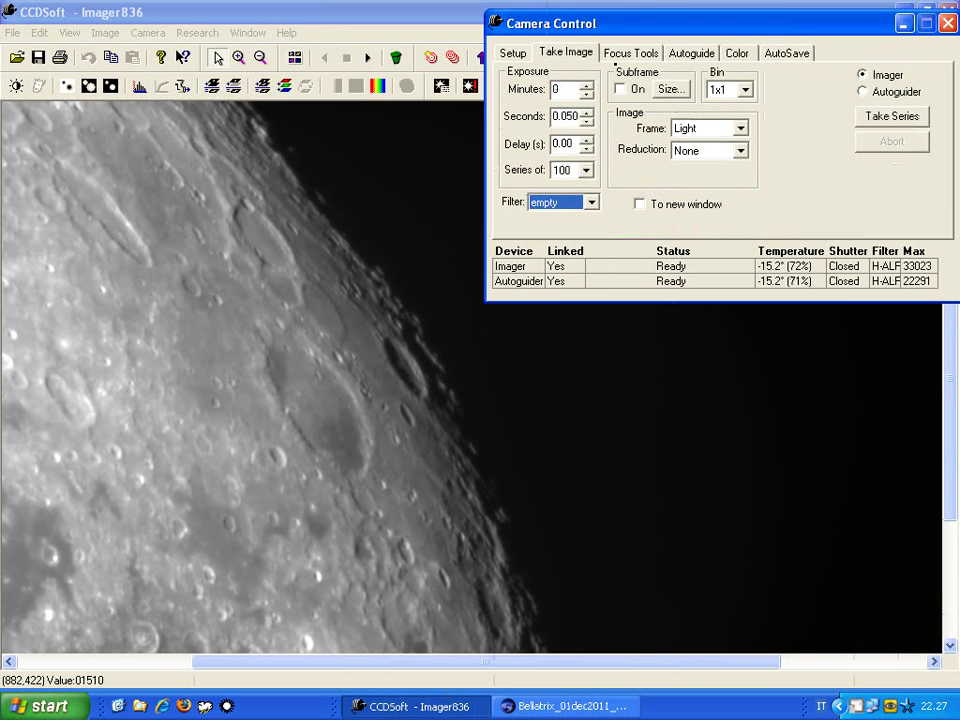
click(611, 53)
click(576, 188)
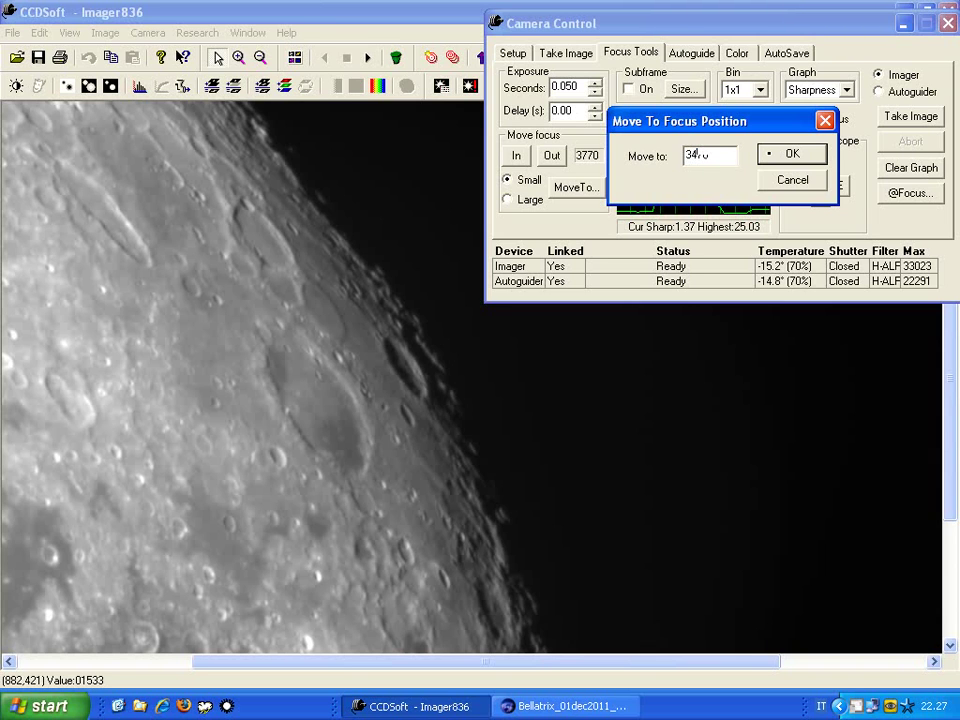
text(3470)
key(Return)
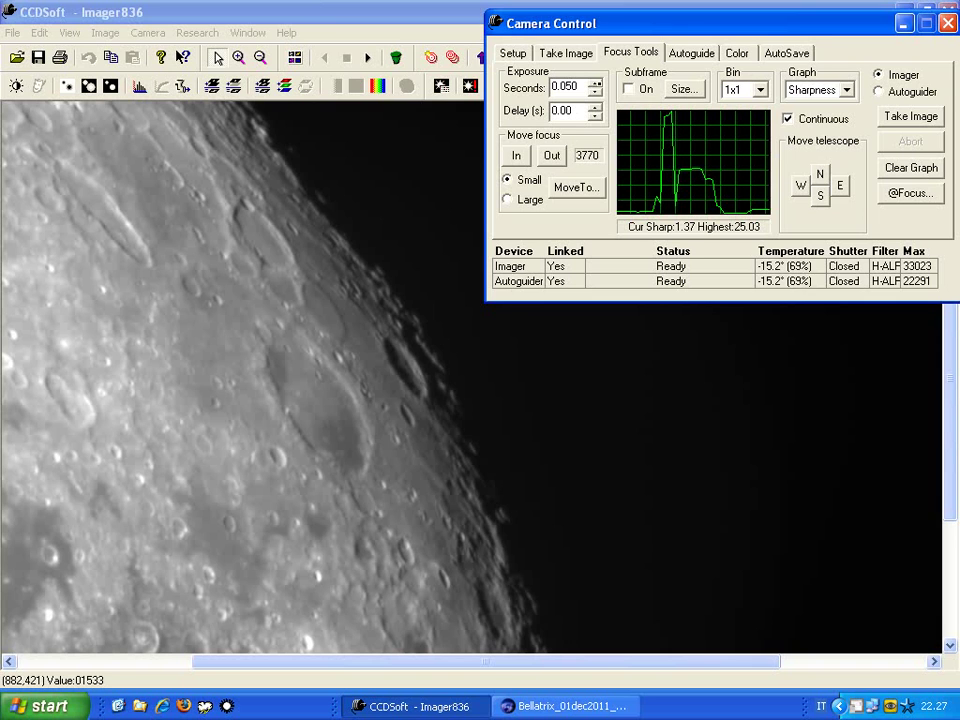
- Start a 5-second, 2x2-binned focus exposure
click(564, 86)
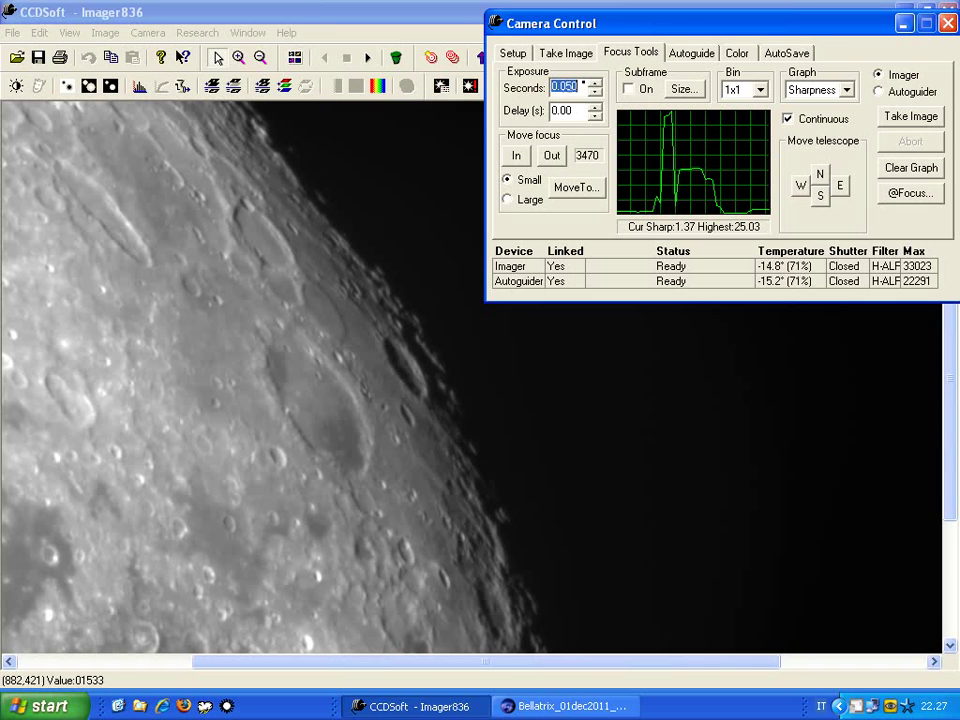
text(5)
click(760, 89)
click(735, 118)
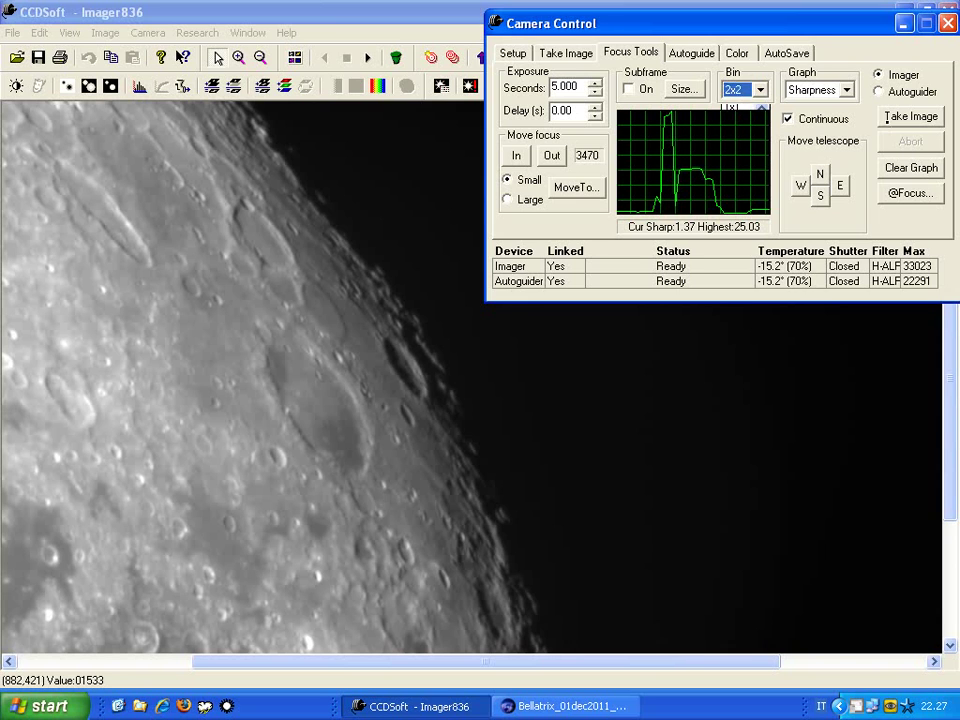
click(904, 116)
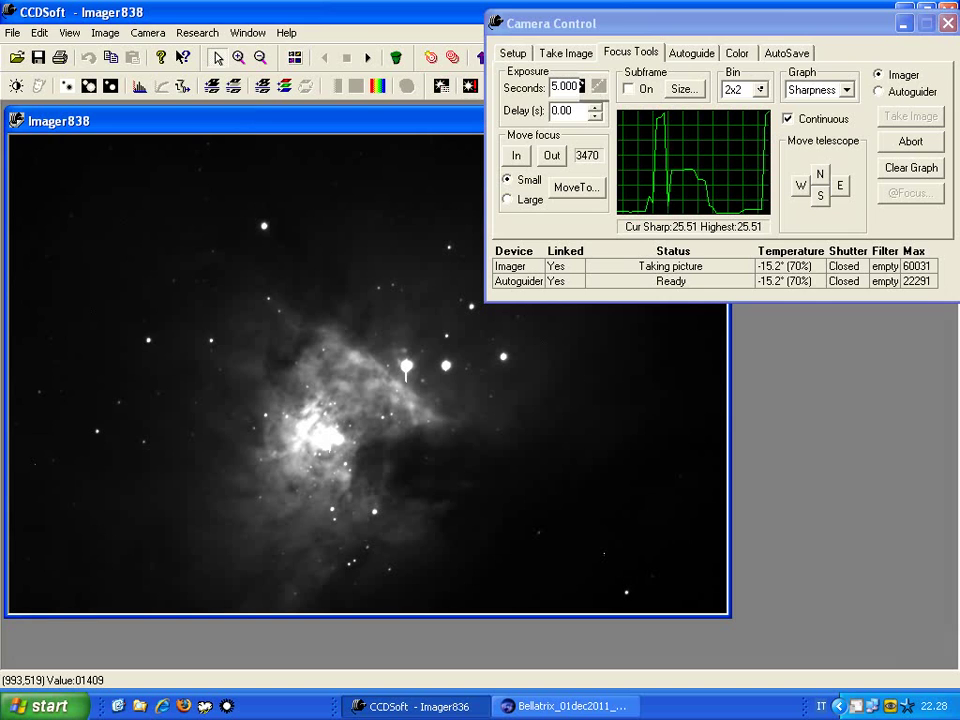
- Move Camera Control aside to check the Orion Nebula histogram, then put it back
drag(545, 23, 764, 86)
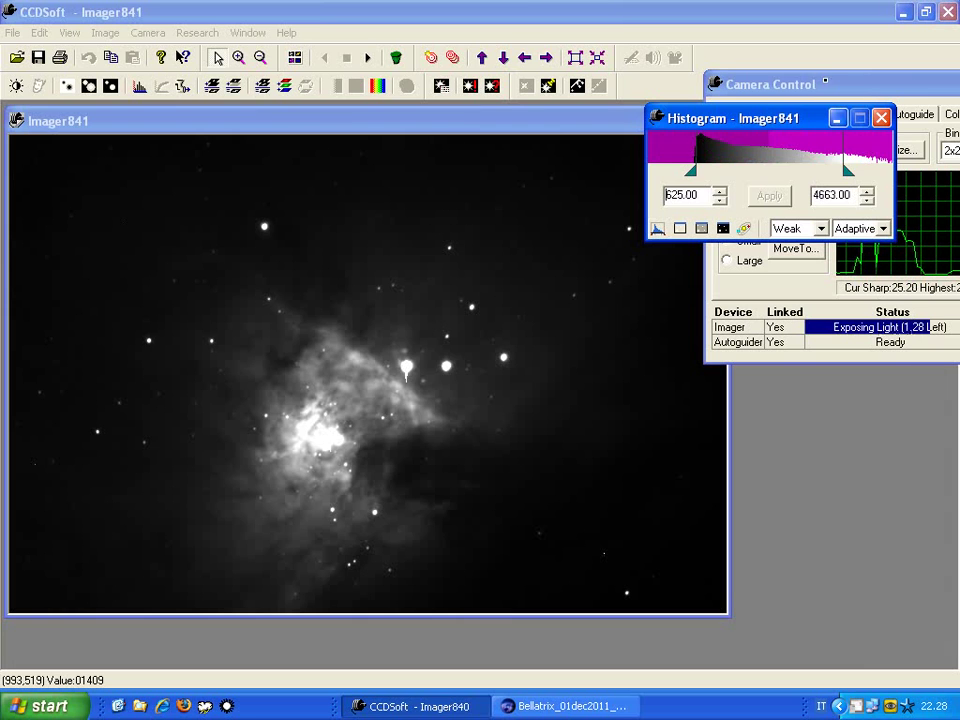
drag(736, 76, 545, 53)
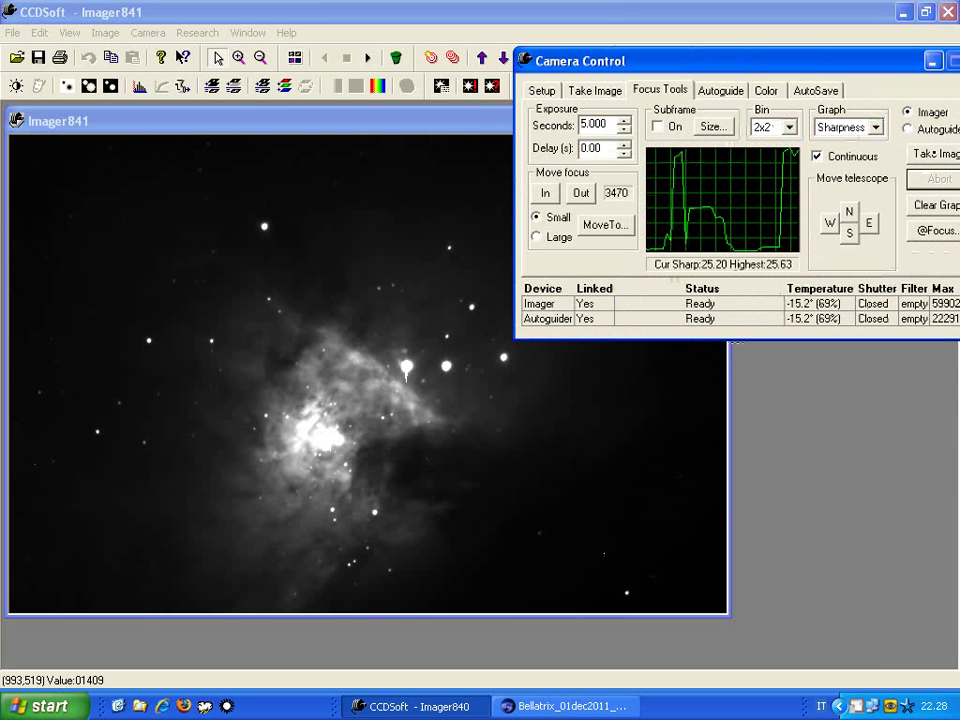
- In TheSky6, search ic434 and confirm the slew to IC 434, then return to CCDSoft
key(Return)
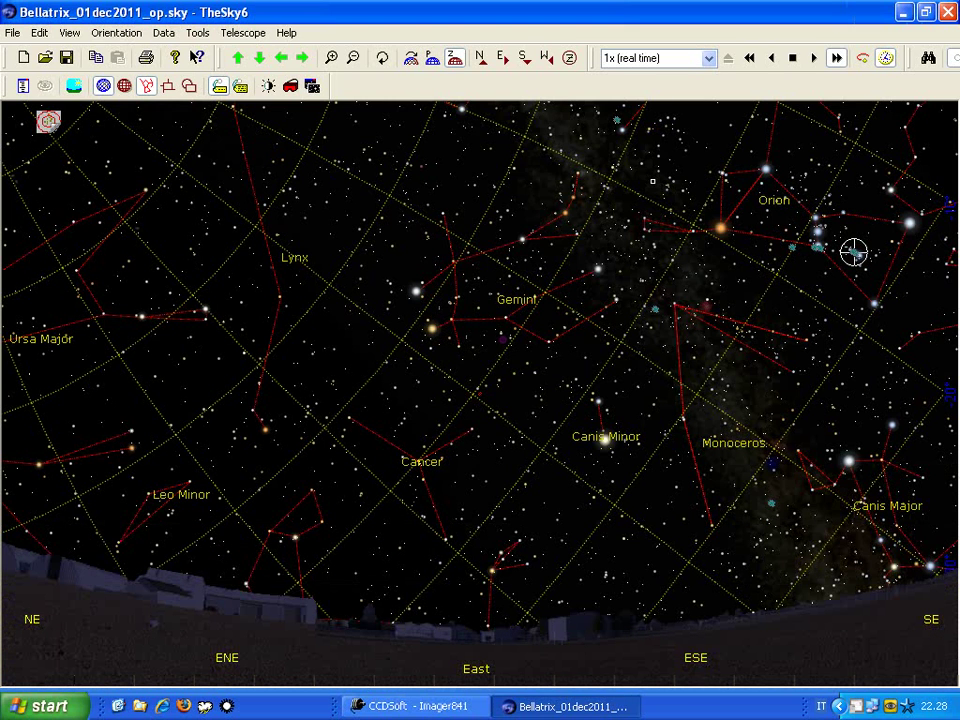
key(ctrl+f)
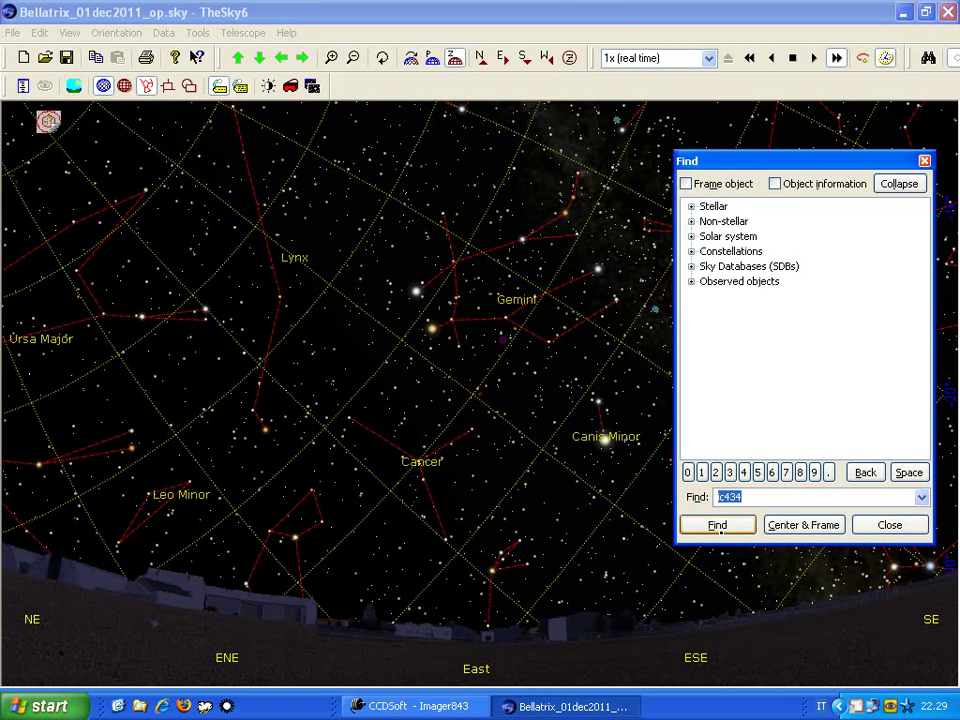
key(Return)
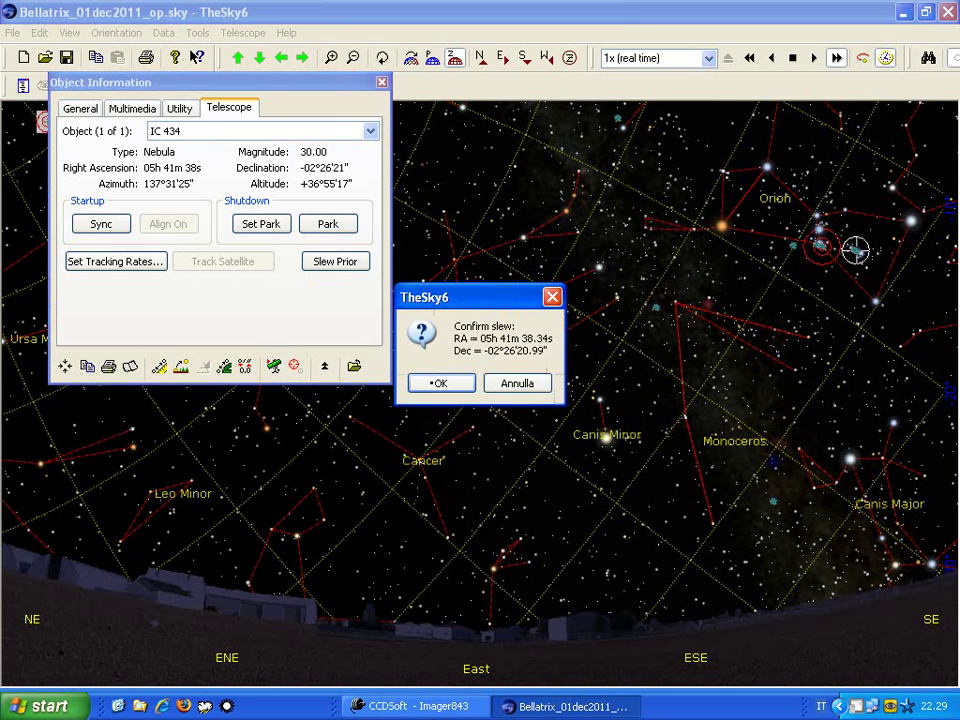
key(Return)
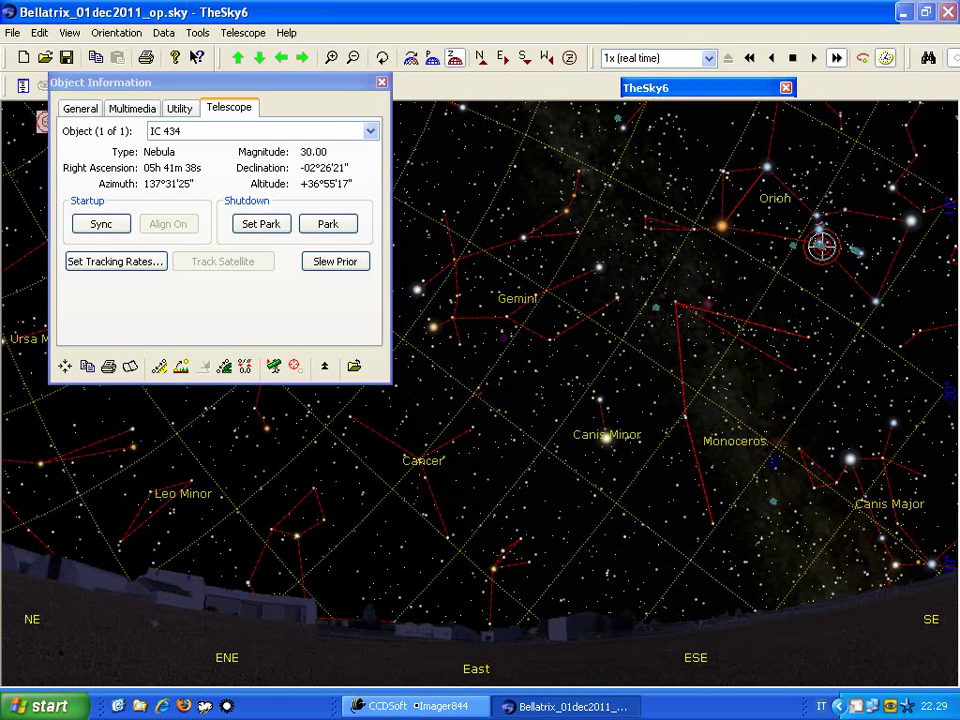
key(alt+Tab)
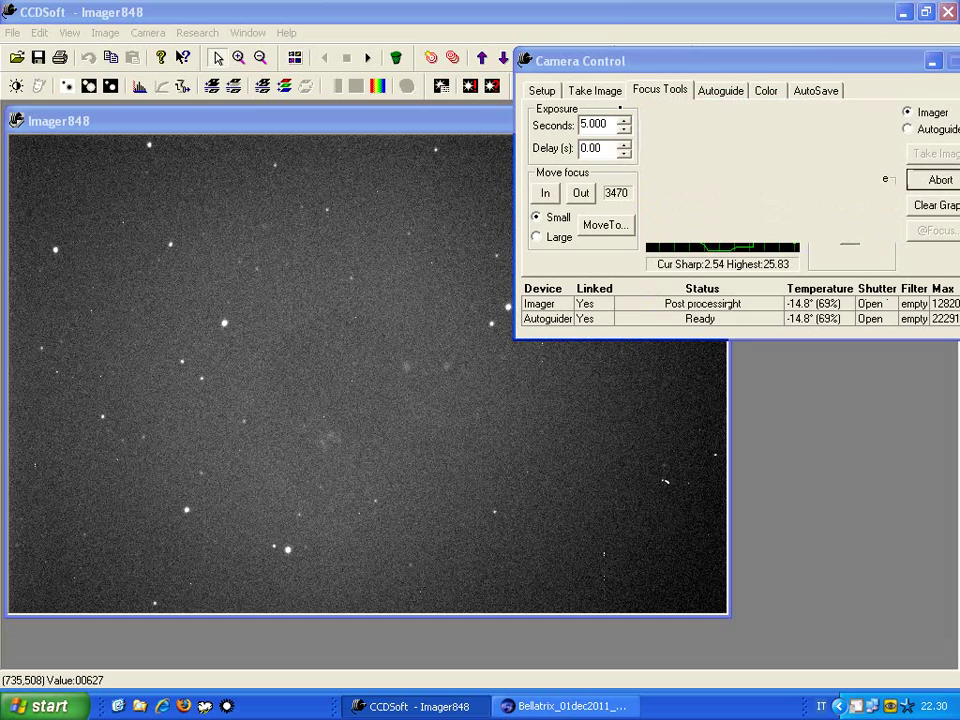
- Set the imaging filter to H-ALPHA on the Take Image tab
click(594, 90)
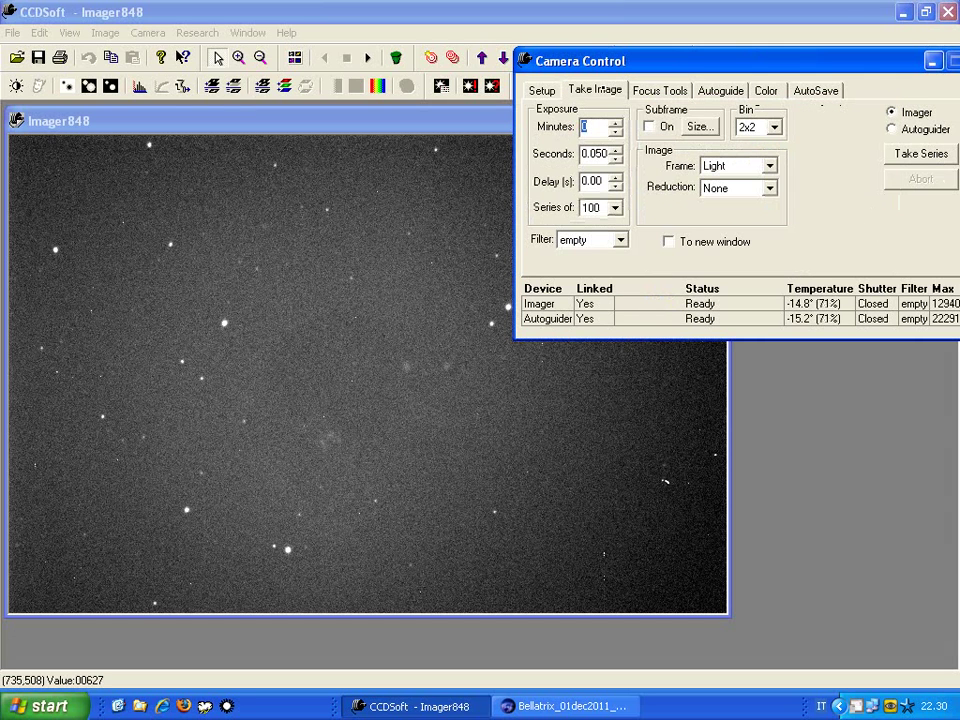
click(620, 240)
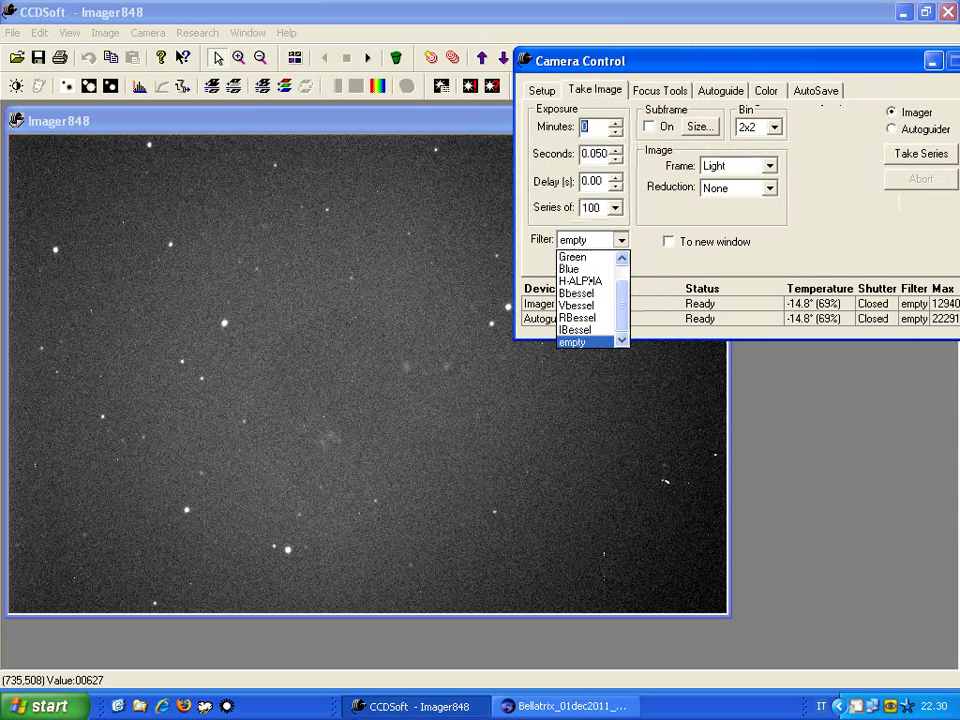
click(580, 281)
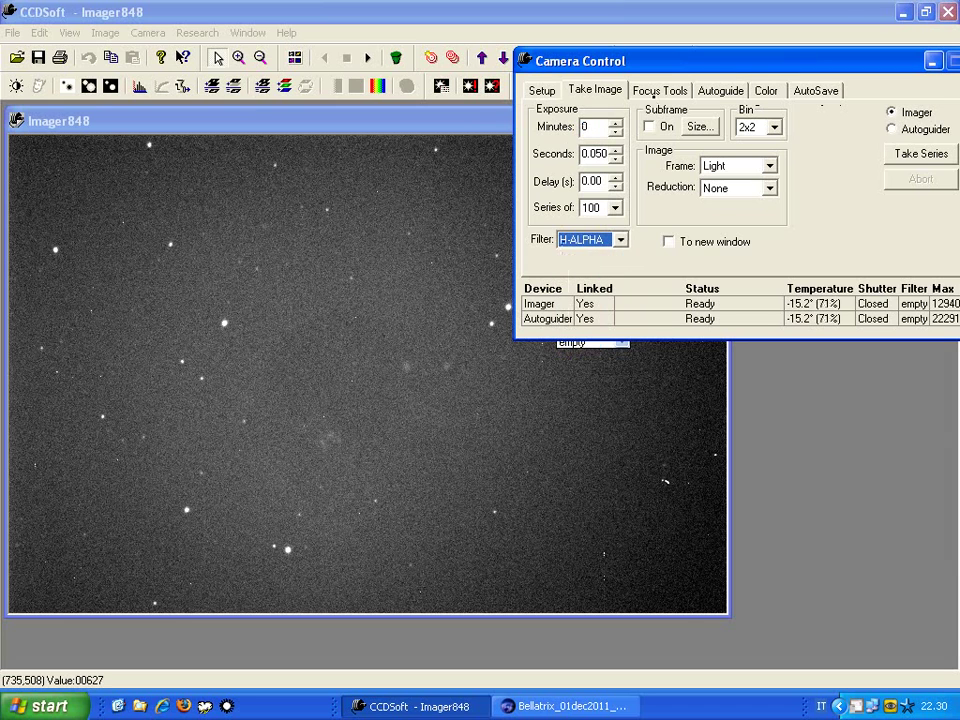
- Enter focuser position 3770 in the Move To dialog
key(ctrl+Tab)
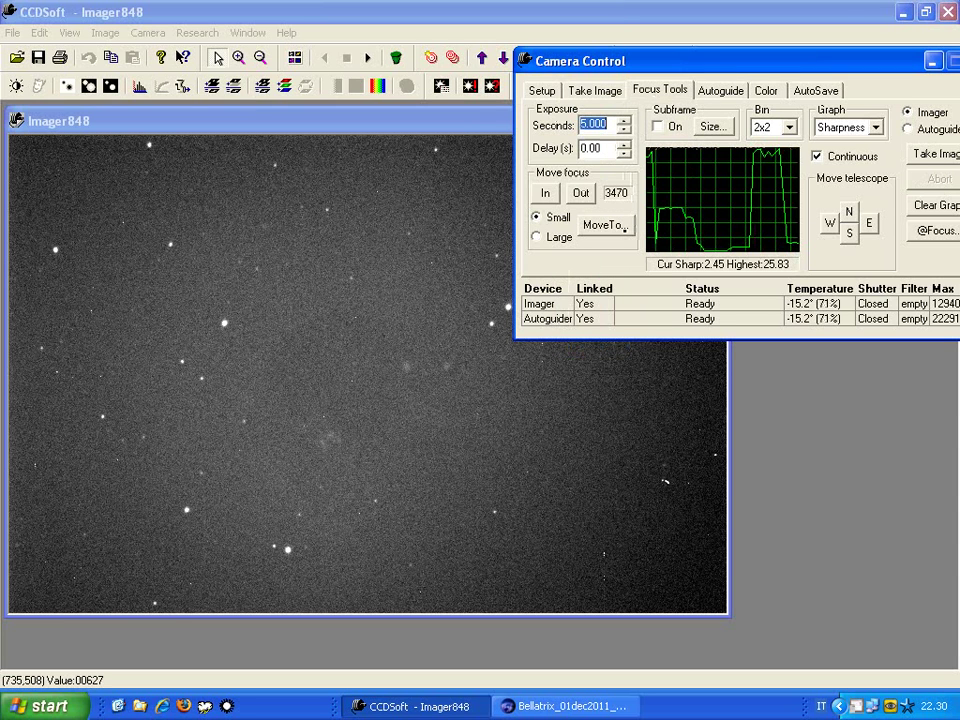
click(620, 226)
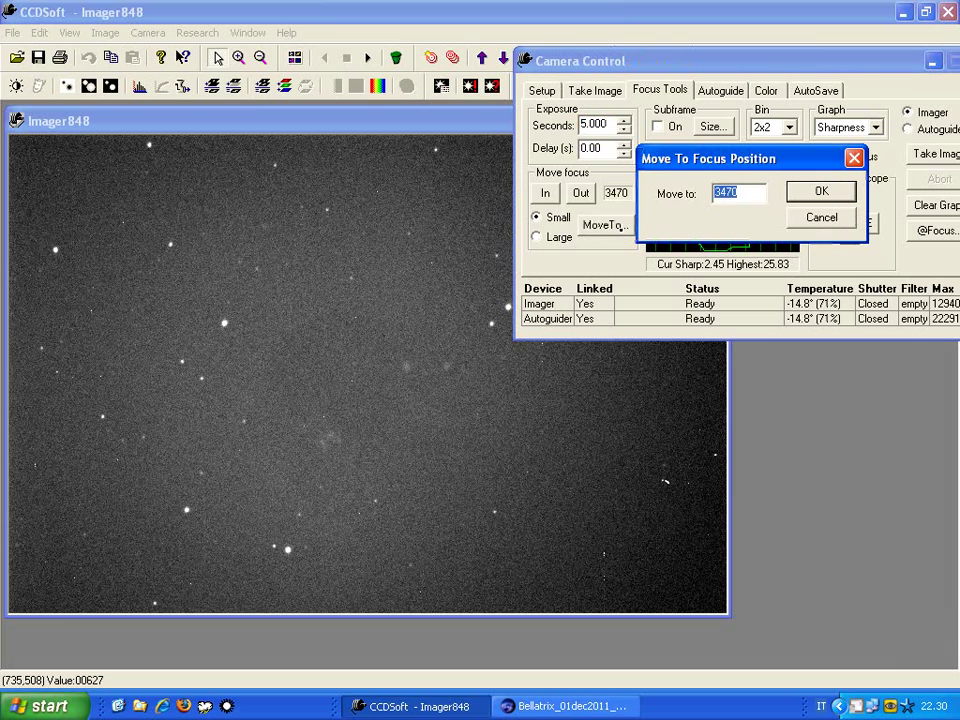
text(377)
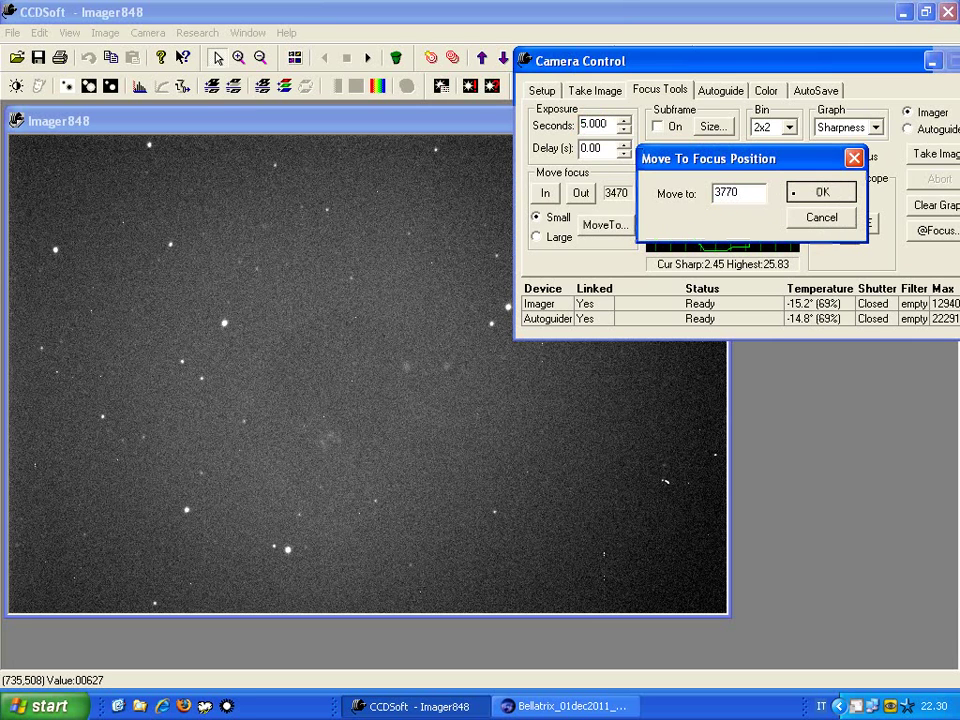
key(Return)
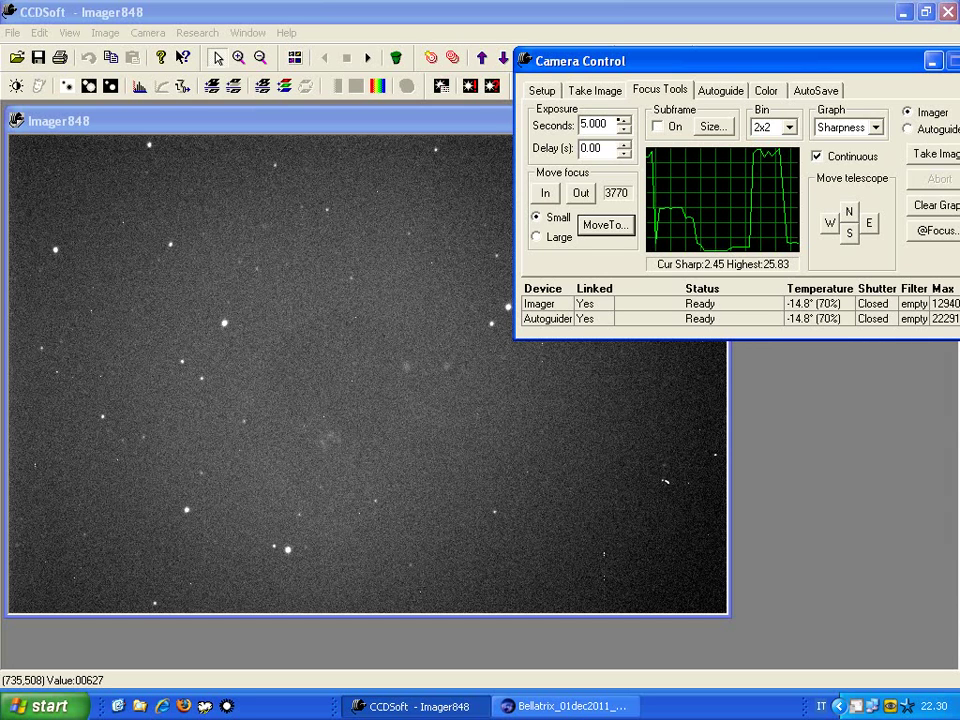
- Take a 10-second H-alpha frame of IC 434 at 3x3 binning in Focus Tools
key(alt+Down)
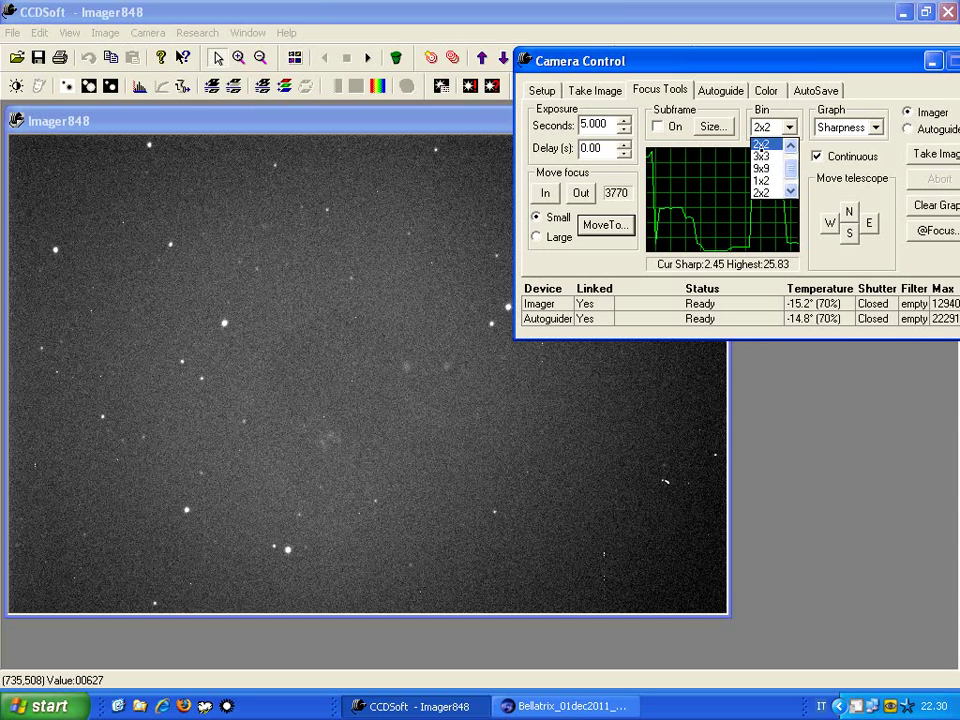
key(Down)
key(Return)
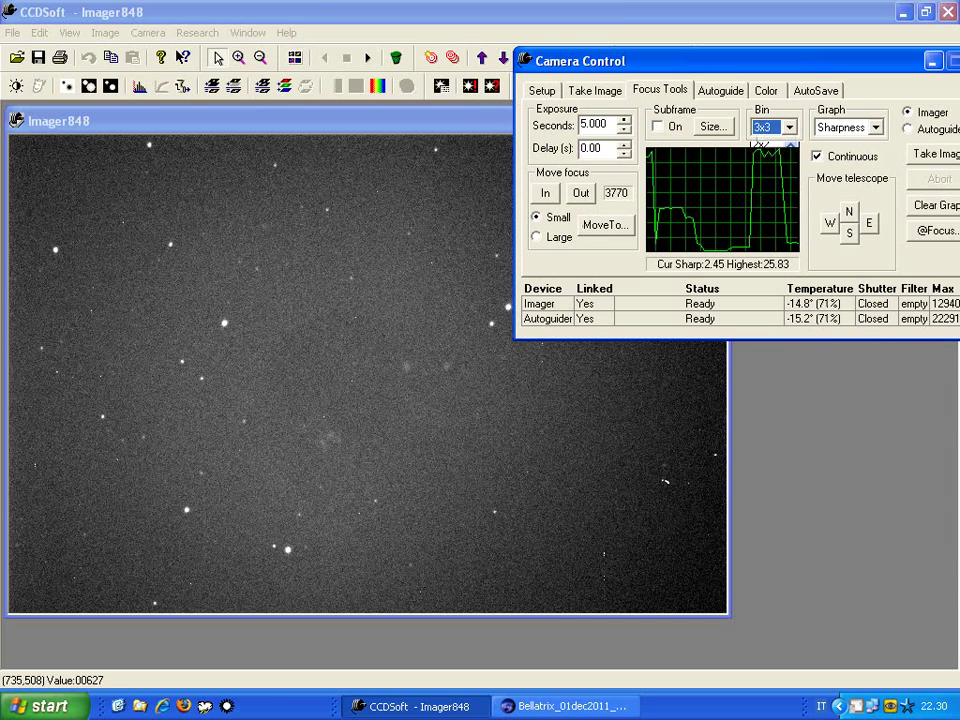
key(shift+Tab)
key(Up)
key(Up)
key(Up)
key(Up)
key(Up)
key(Up)
key(Down)
key(Return)
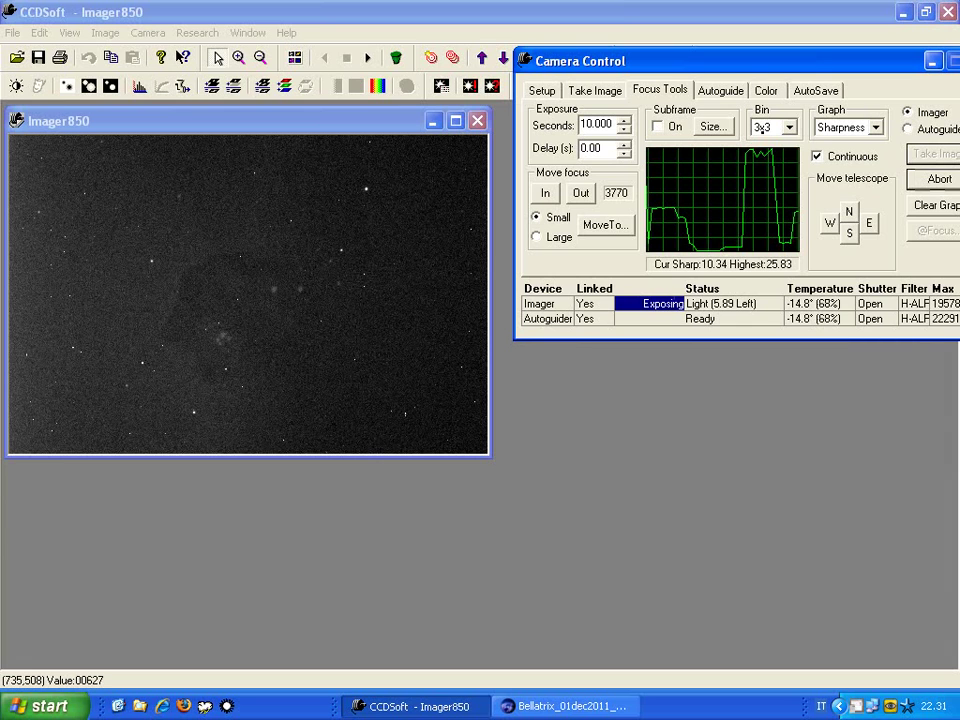
- Switch Focus Tools to 9x9 binning and a 3-second exposure, then take the frame
click(765, 127)
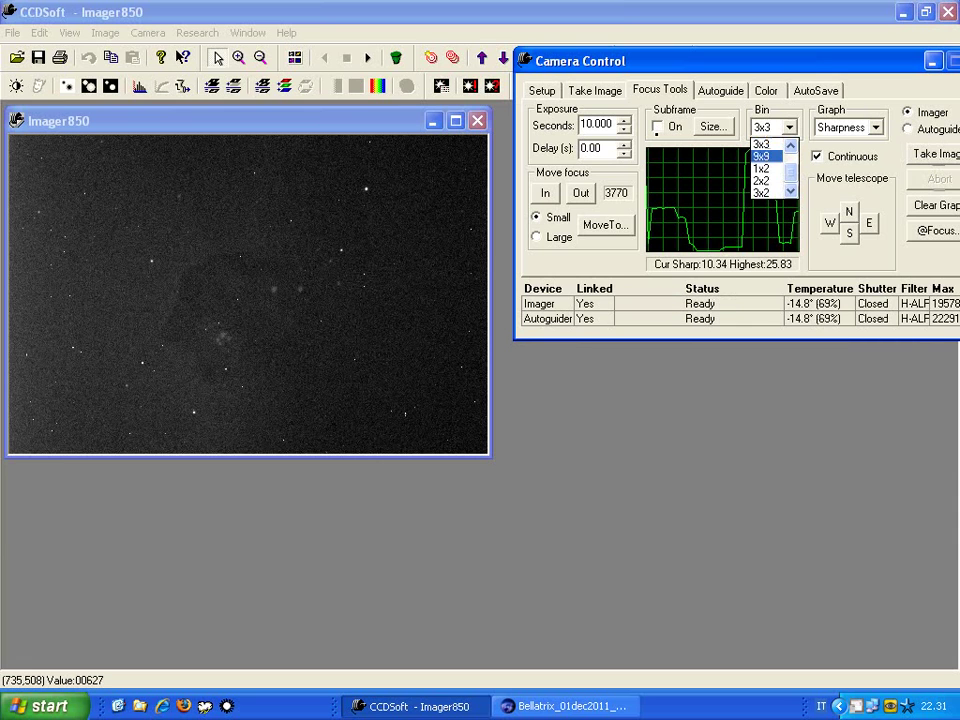
click(762, 156)
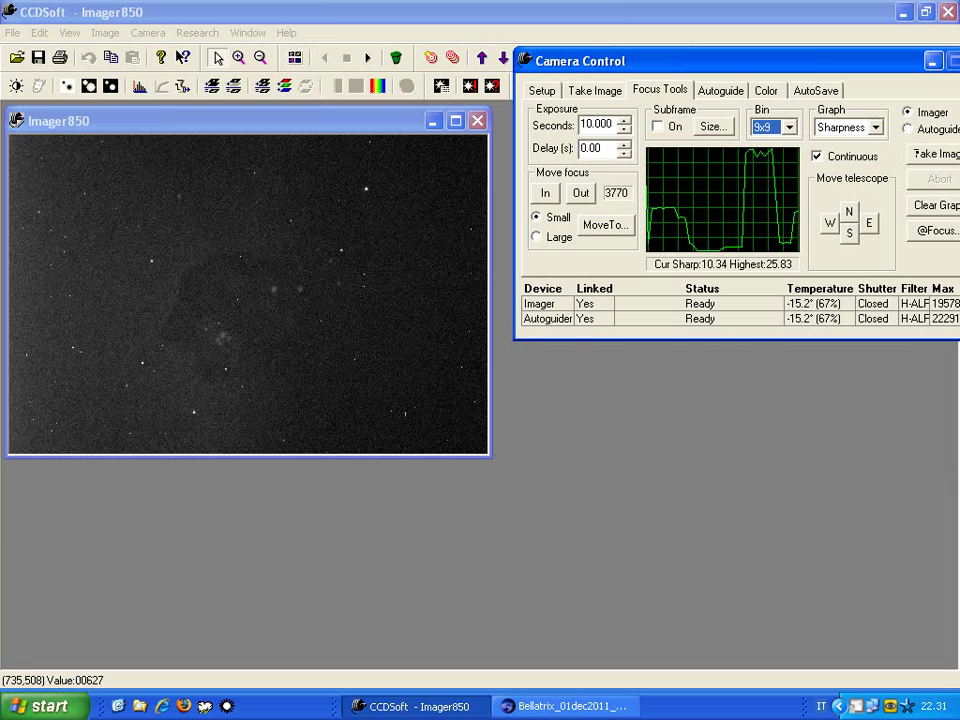
click(596, 124)
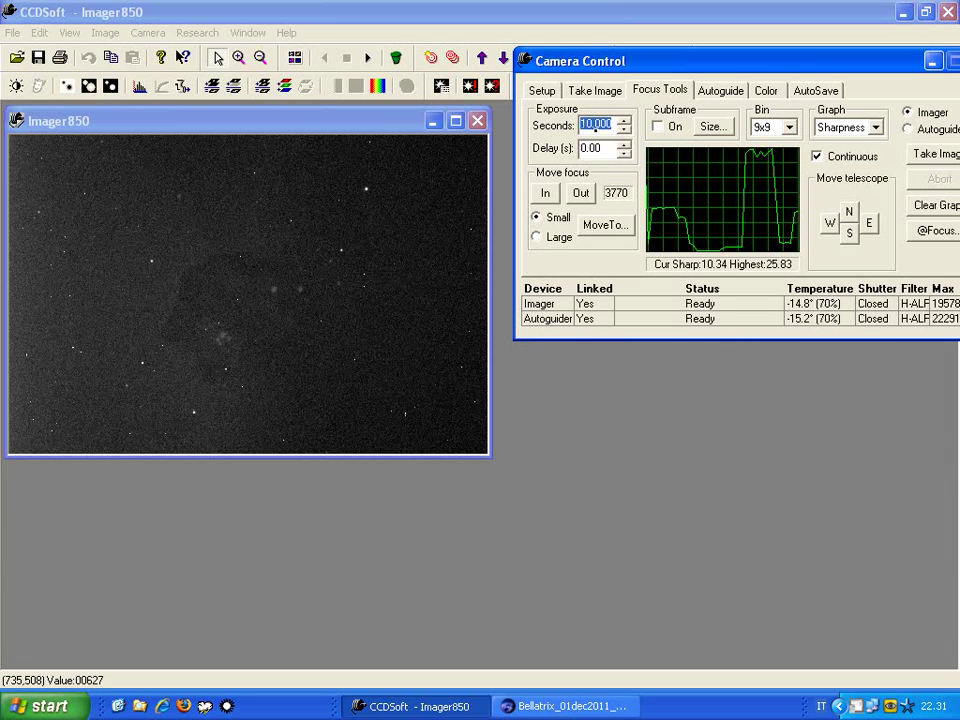
text(3)
click(934, 153)
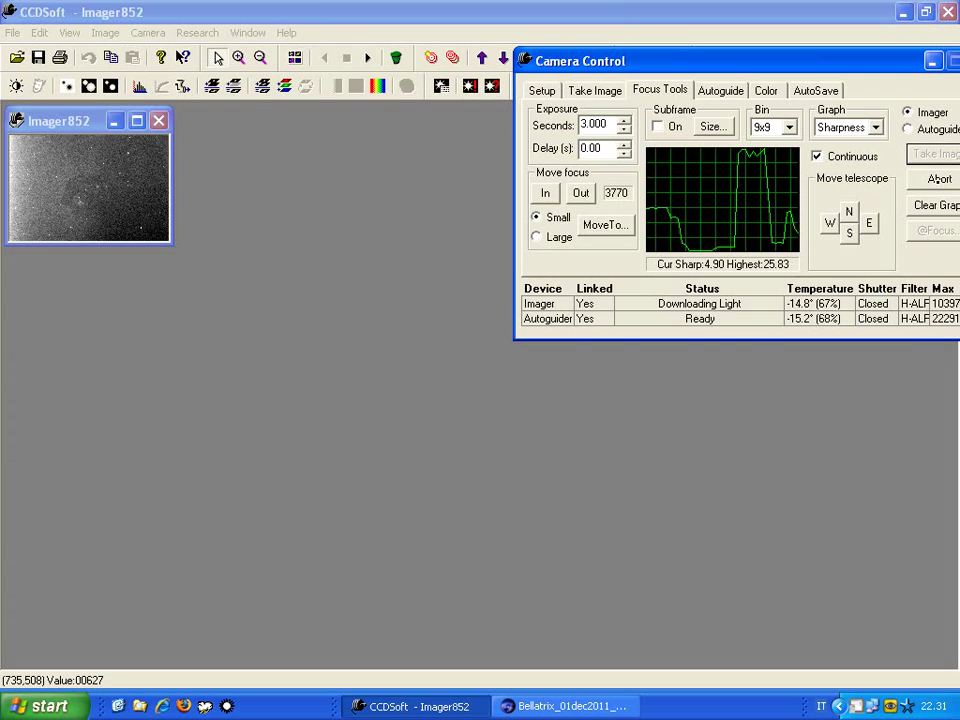
- Set the Take Image reduction method to AutoDark
click(597, 89)
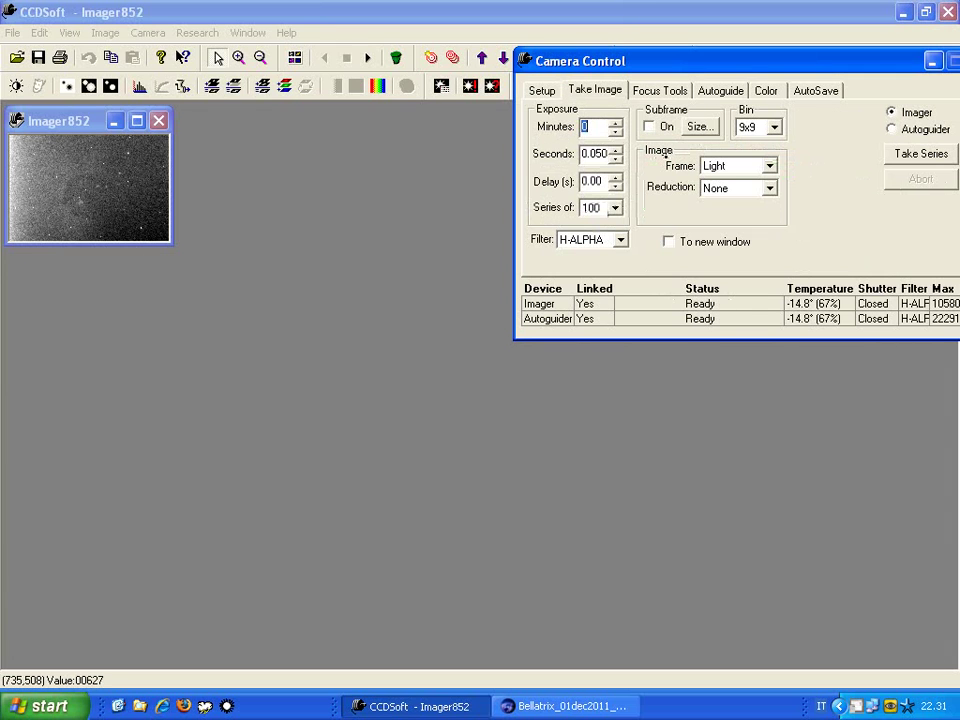
click(769, 188)
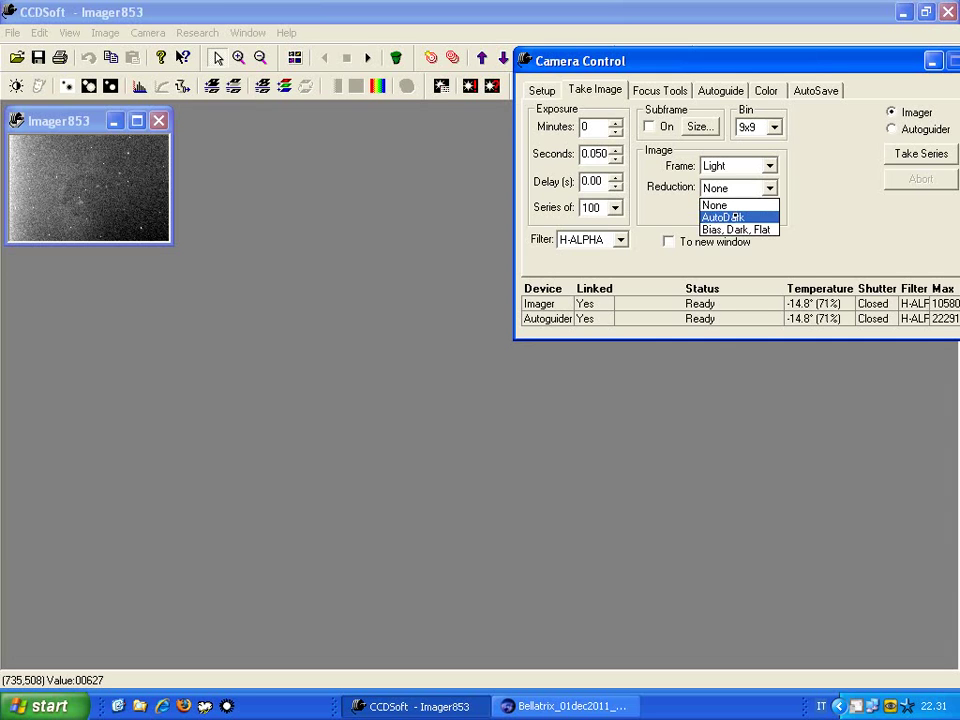
click(735, 216)
- Raise the Focus Tools exposure to 5 seconds and capture the Horsehead frame
click(672, 92)
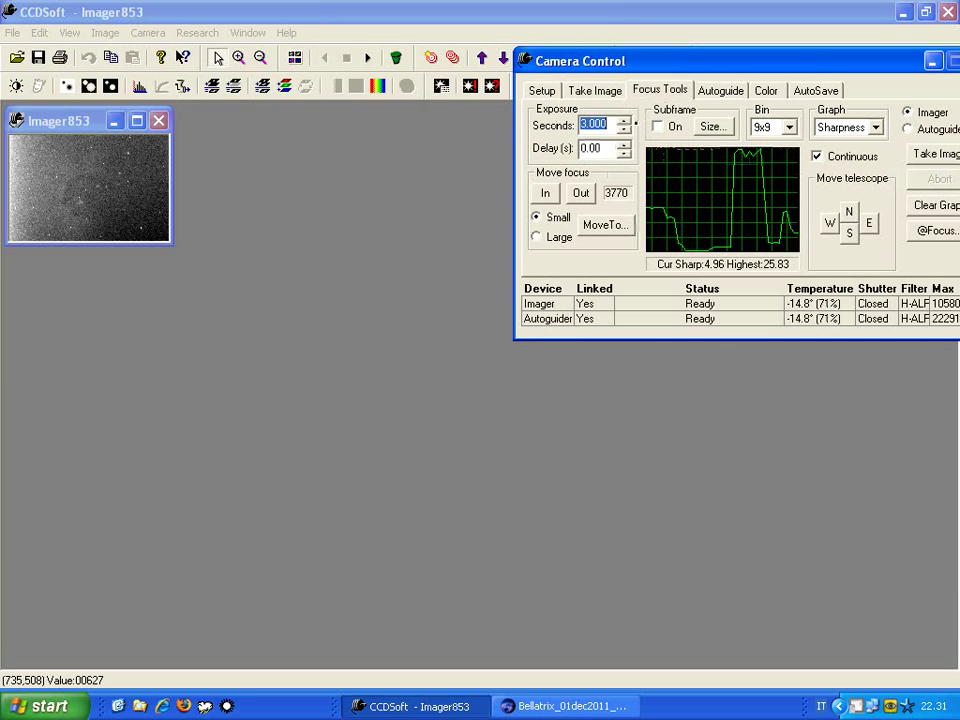
key(Up)
click(915, 152)
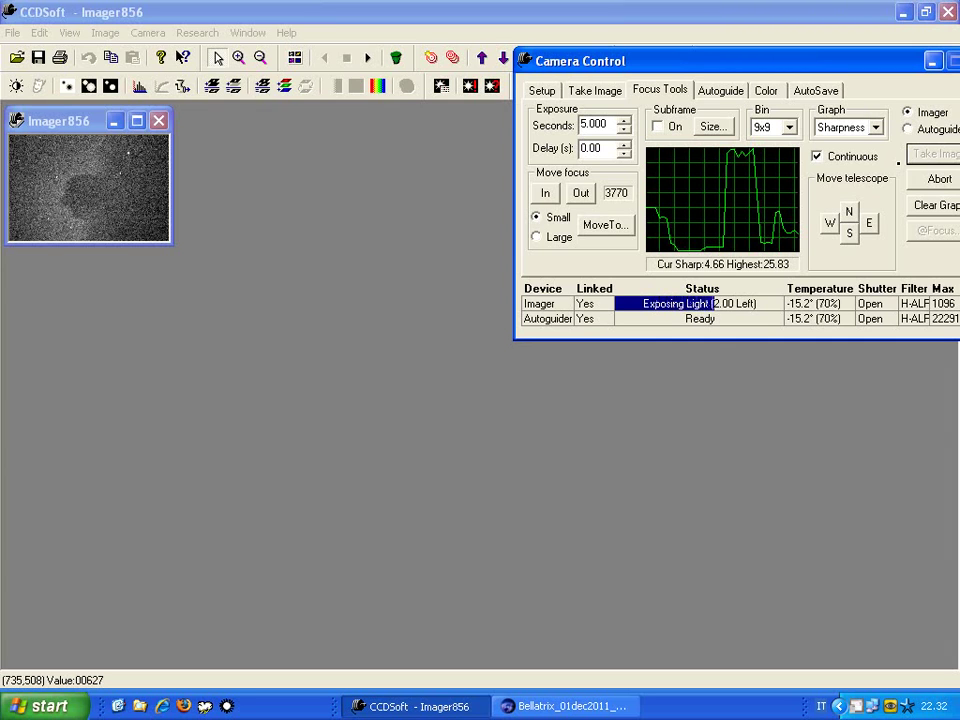
- Abort the running CCDSoft exposure and bring TheSky6 with the IC 434 details to the front
key(Escape)
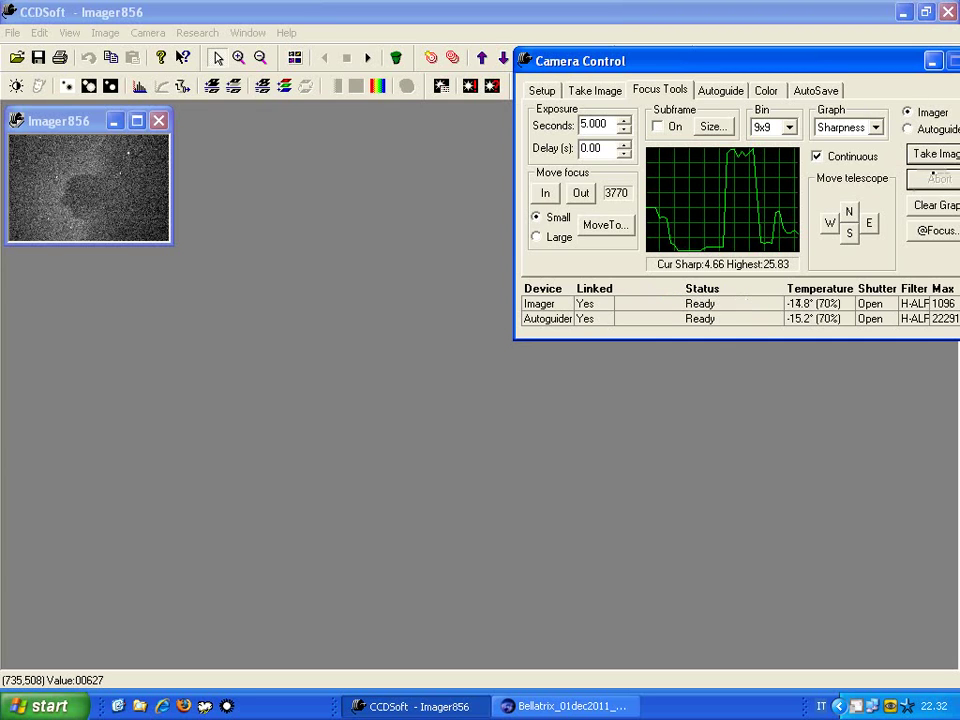
key(alt+Tab)
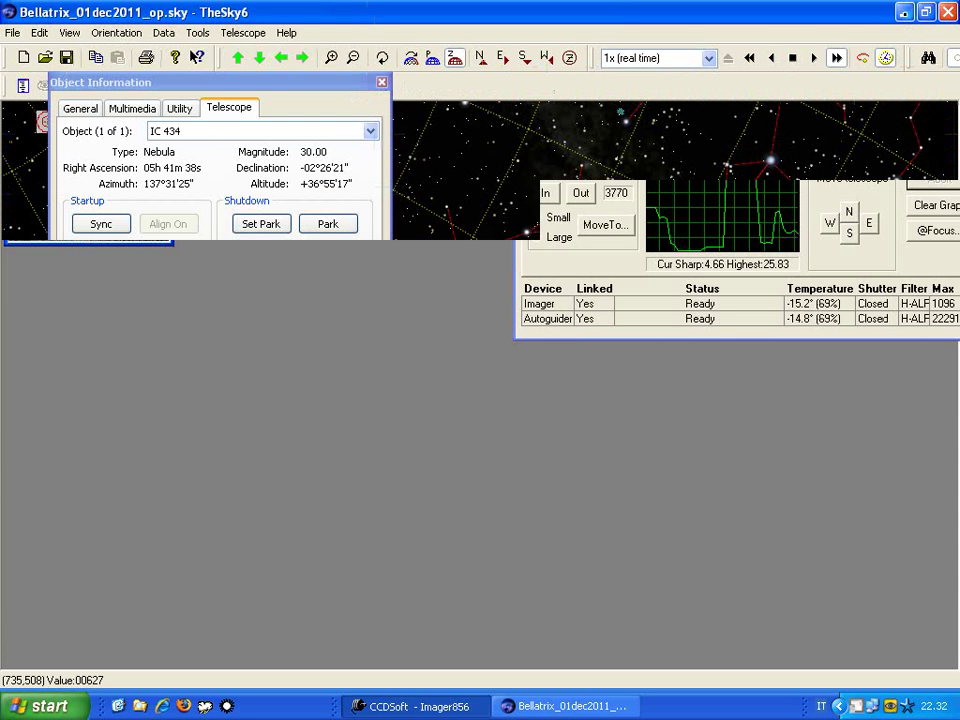